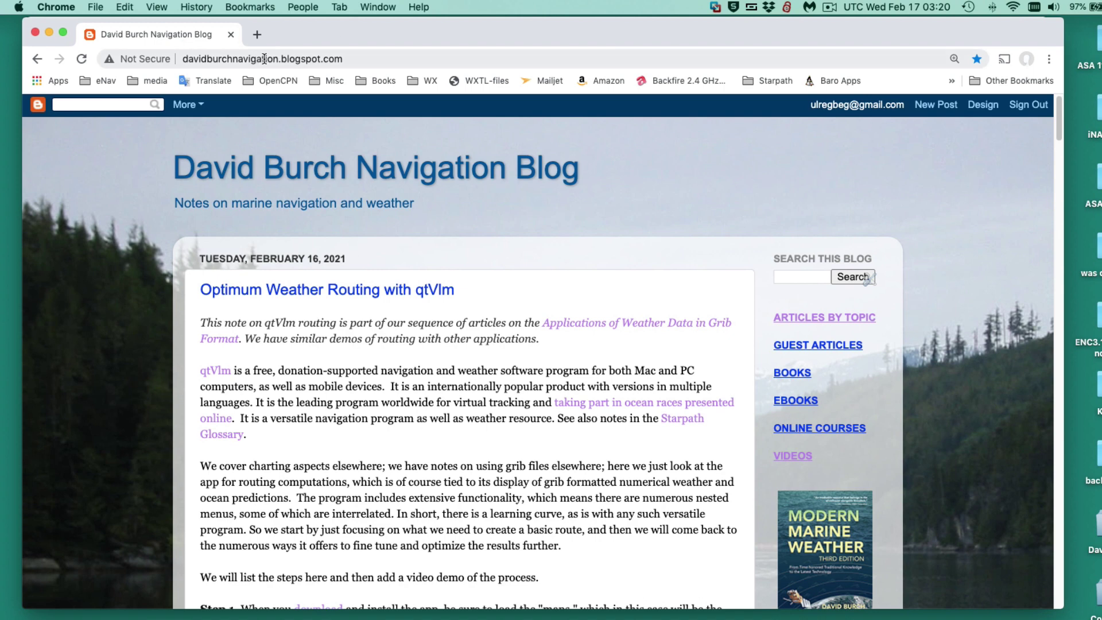
Open the blog article "Optimum Weather Routing with qtVlm" and read through its routing steps.
left_click(384, 291)
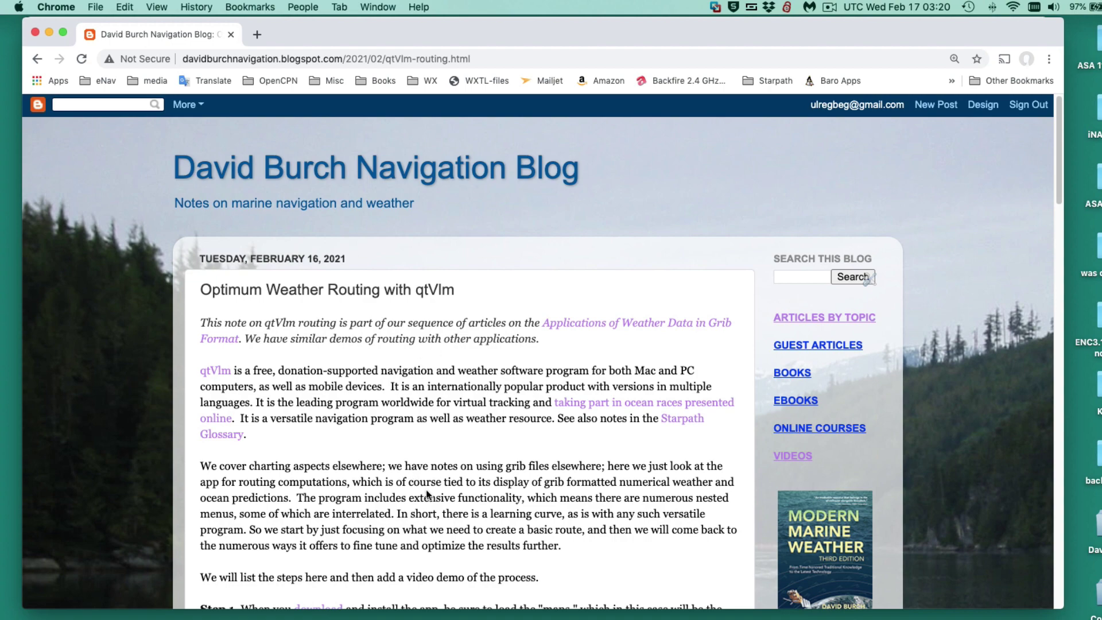
scroll(428, 497, "down", 5)
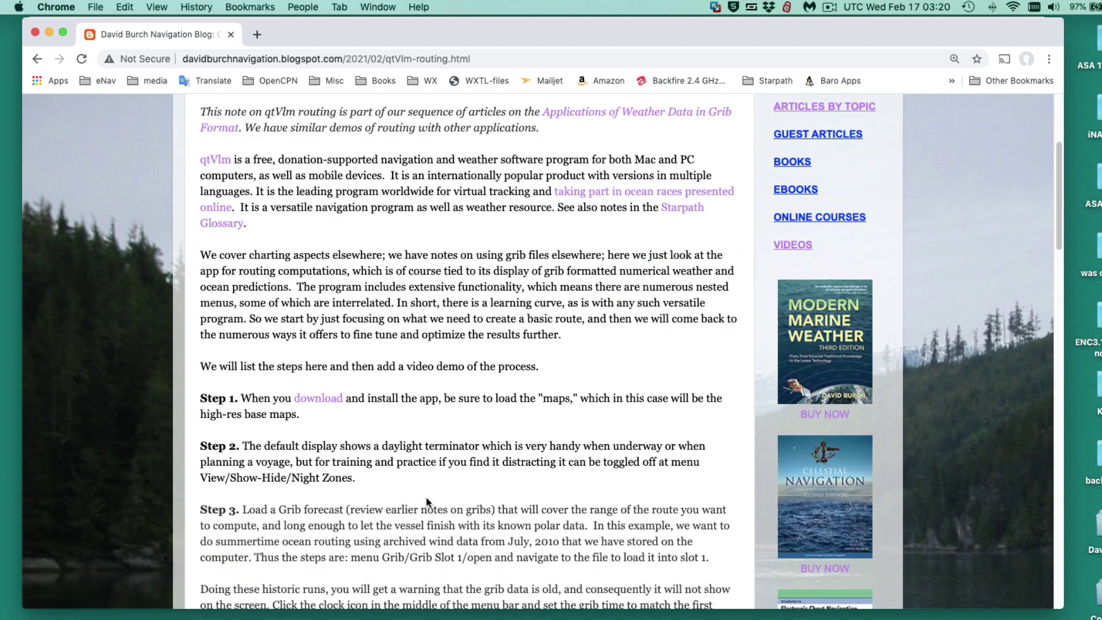
scroll(426, 498, "down", 5)
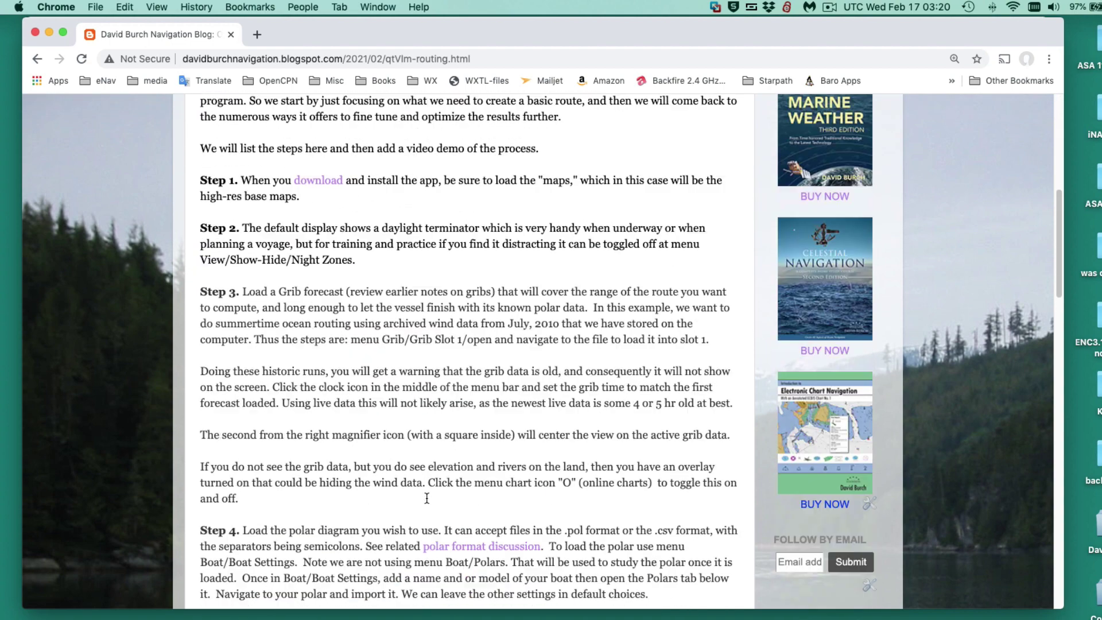
scroll(427, 499, "down", 7)
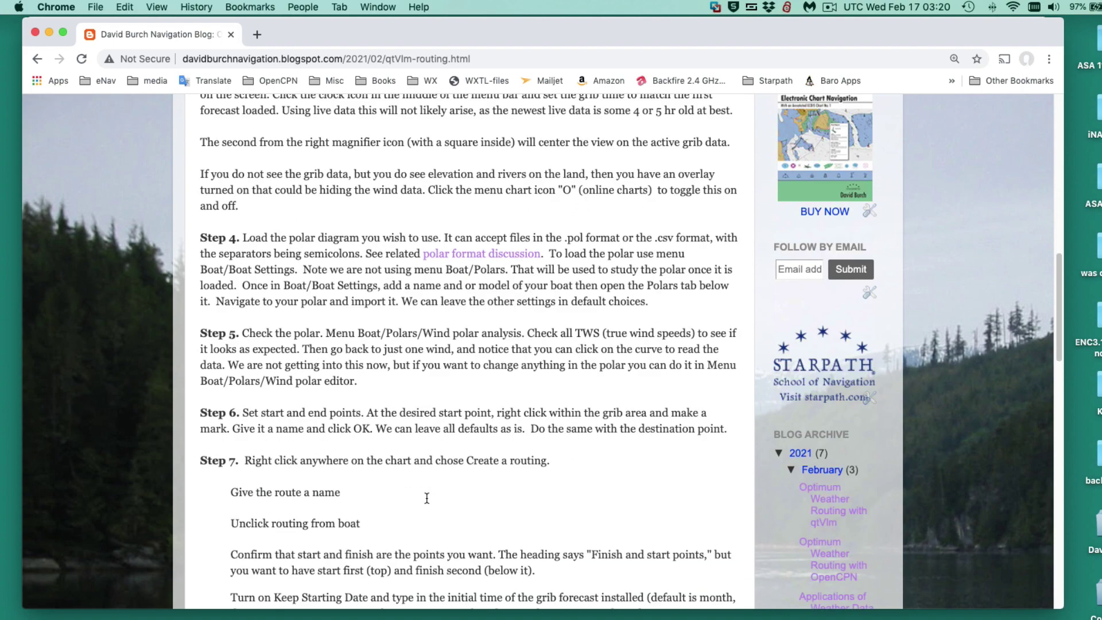
scroll(427, 499, "down", 4)
scroll(426, 499, "up", 2)
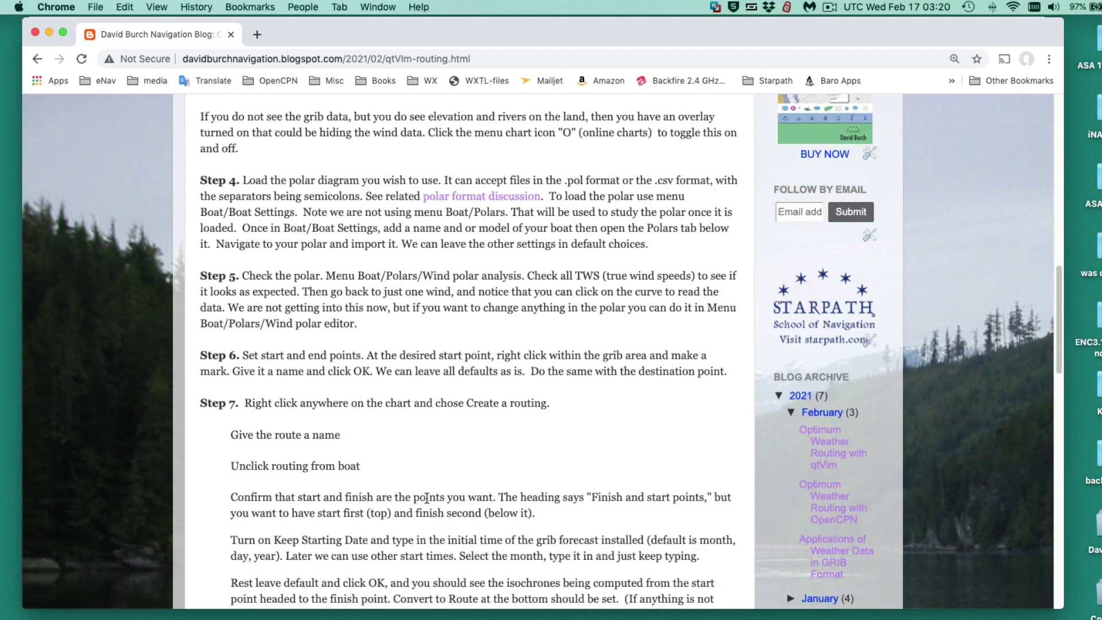
scroll(427, 499, "up", 20)
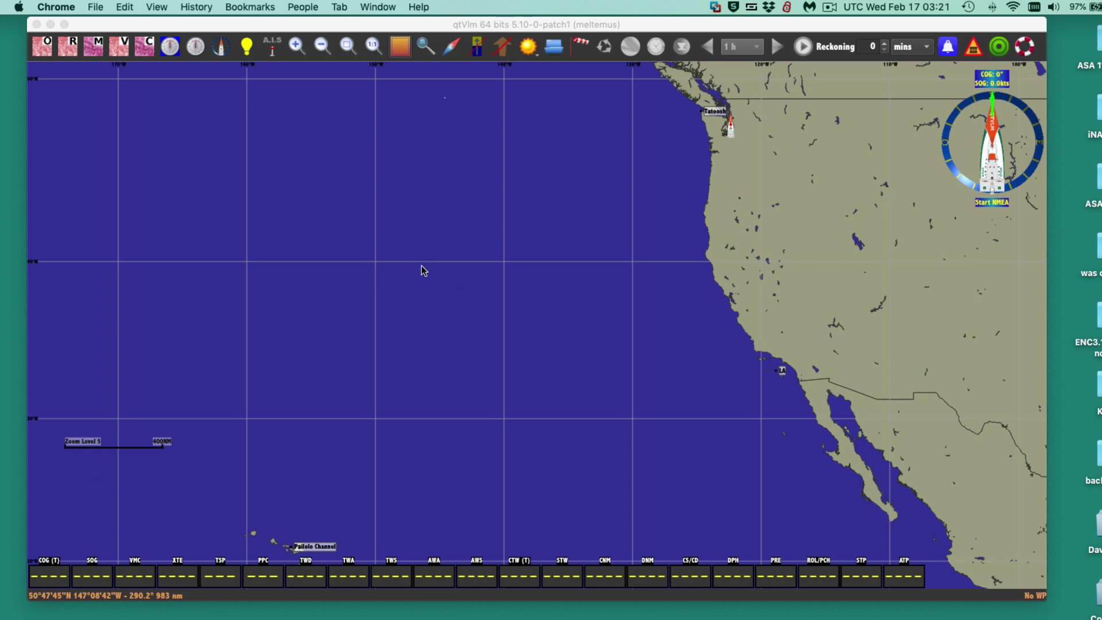
left_click(463, 235)
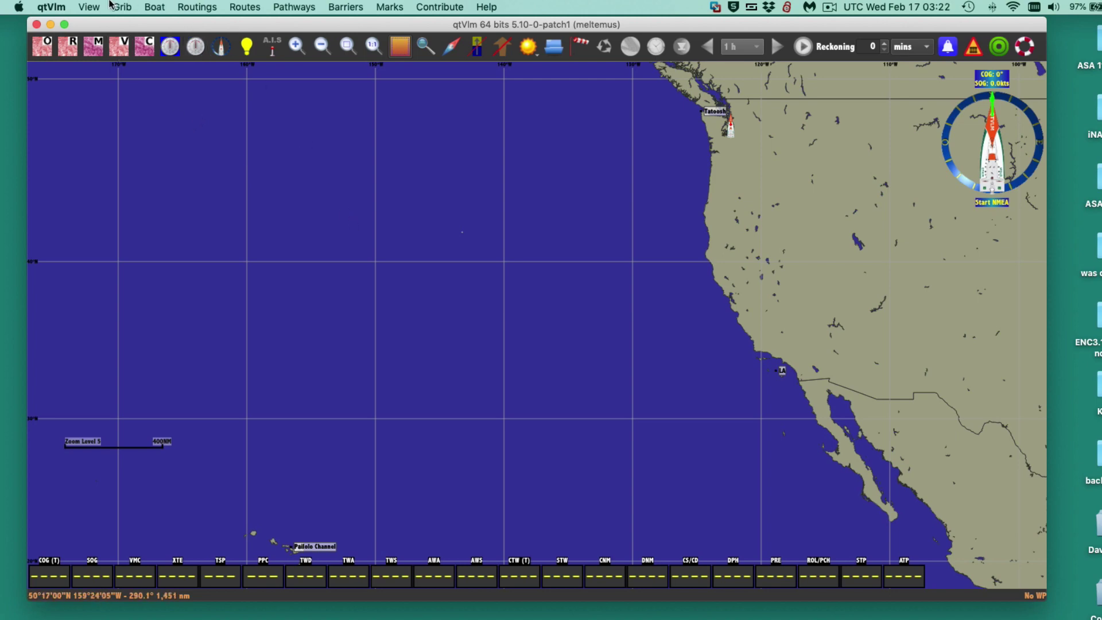
left_click(124, 8)
mouse_move(132, 24)
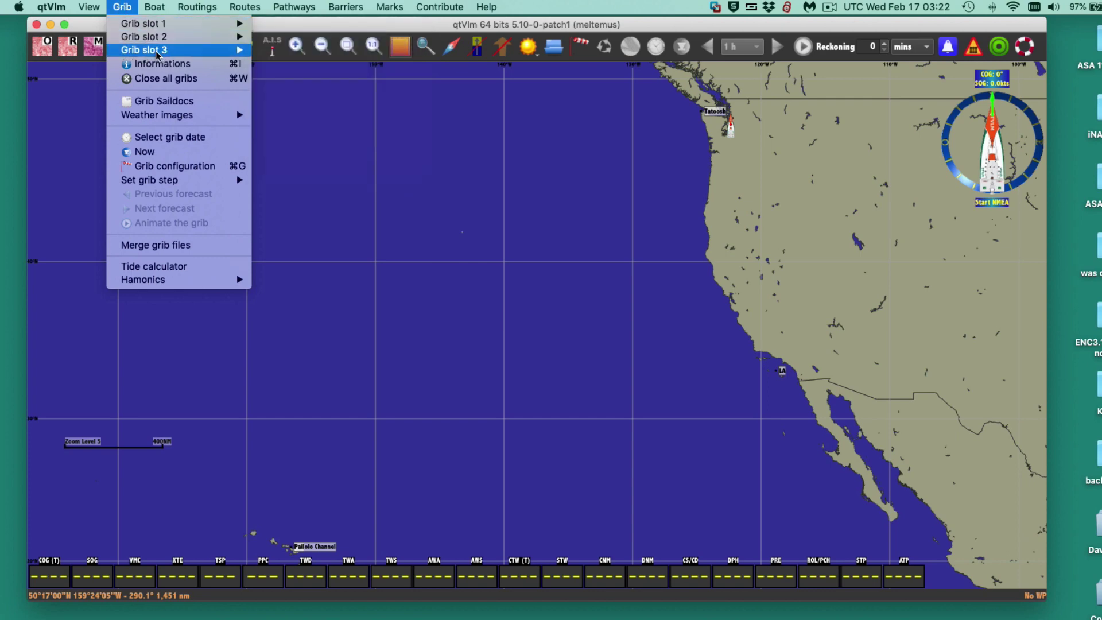
mouse_move(154, 55)
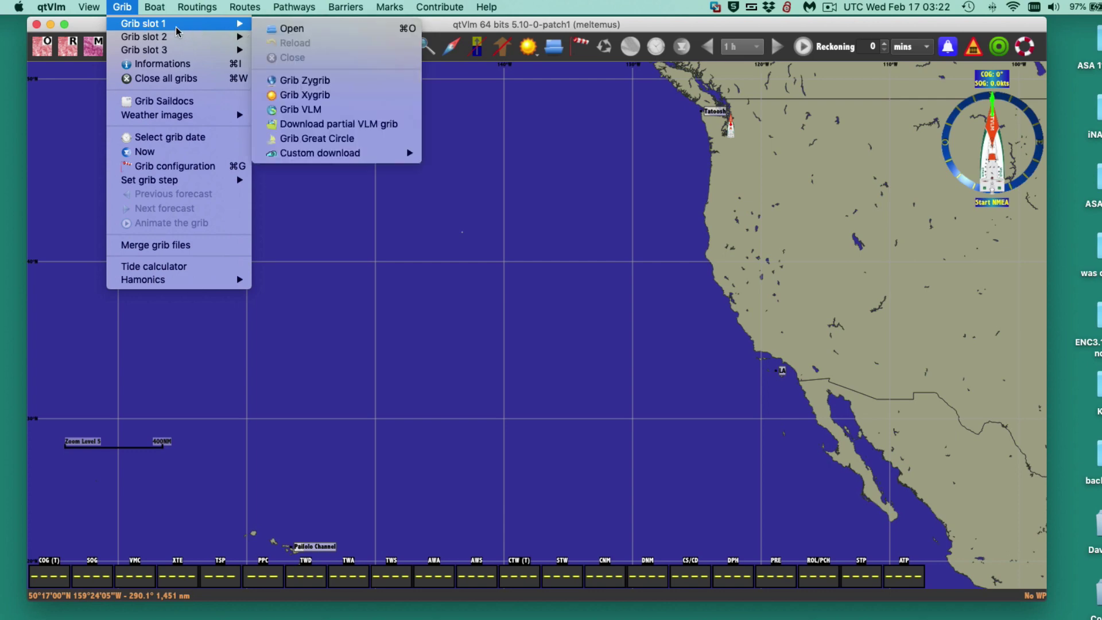
mouse_move(172, 37)
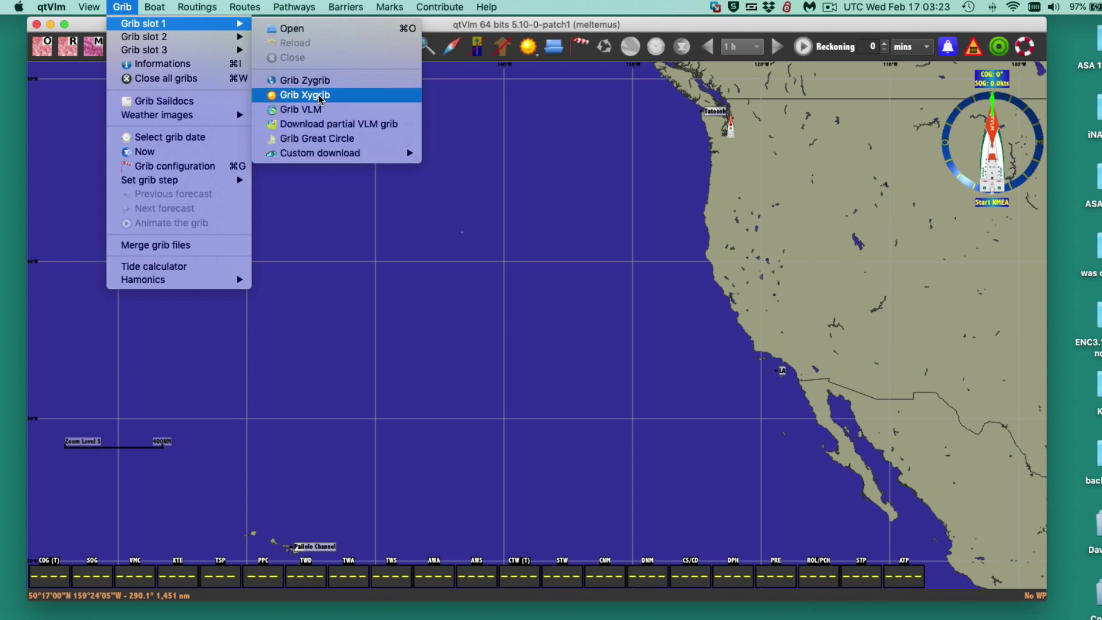
mouse_move(316, 158)
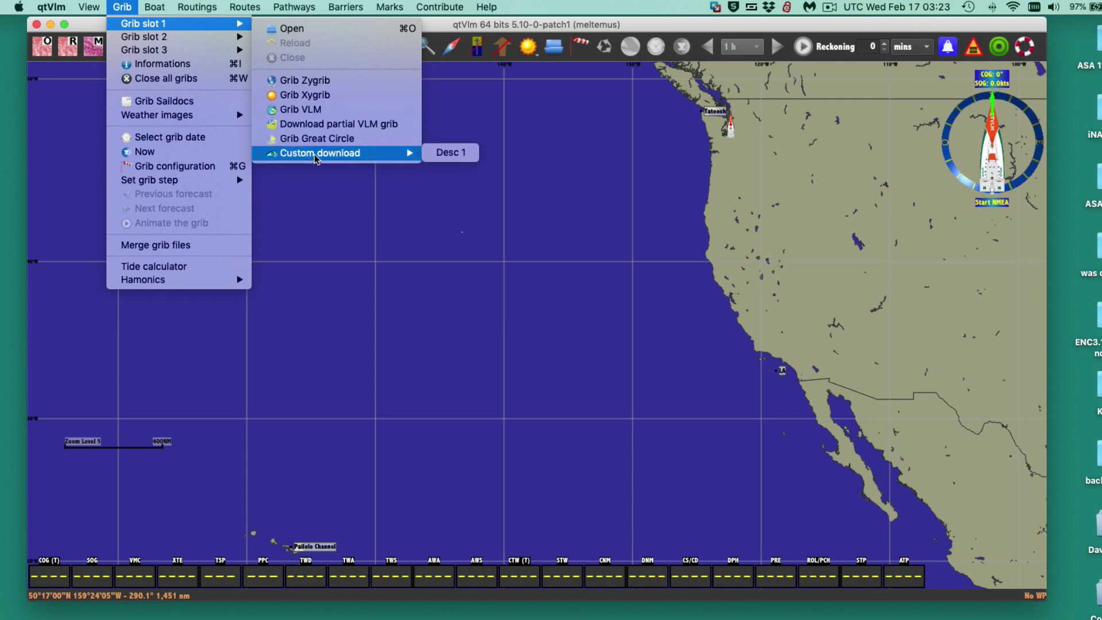
mouse_move(243, 10)
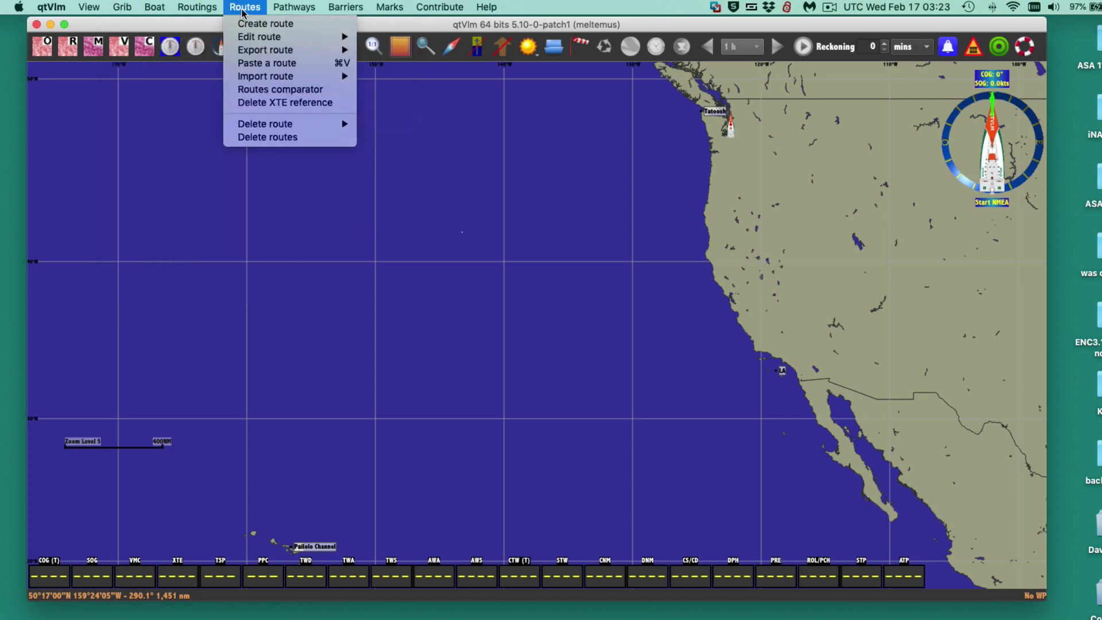
mouse_move(287, 9)
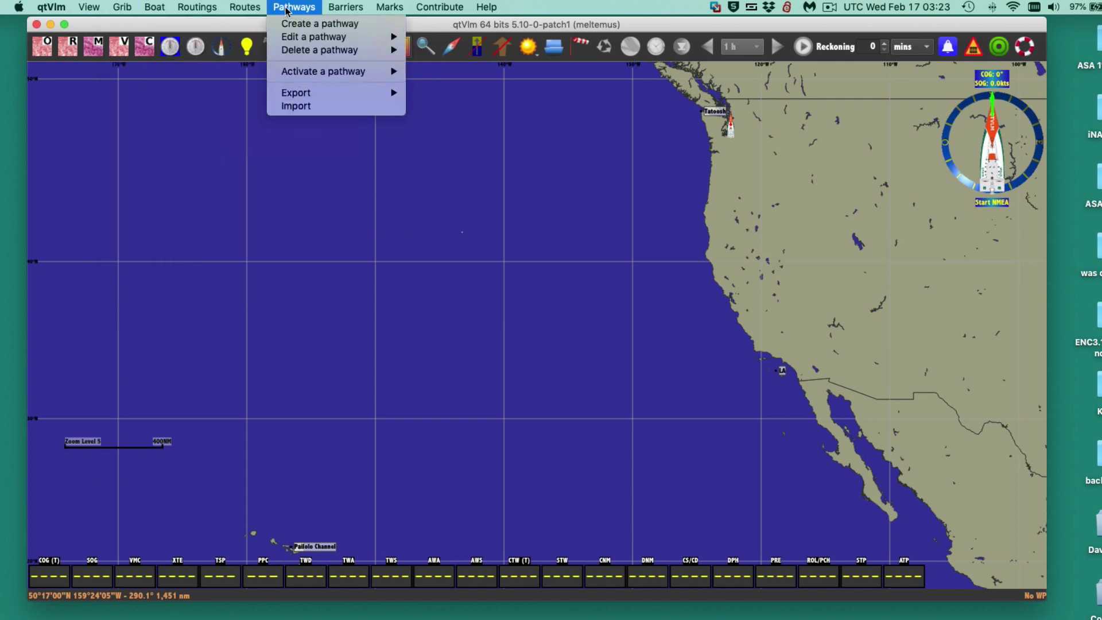
mouse_move(122, 8)
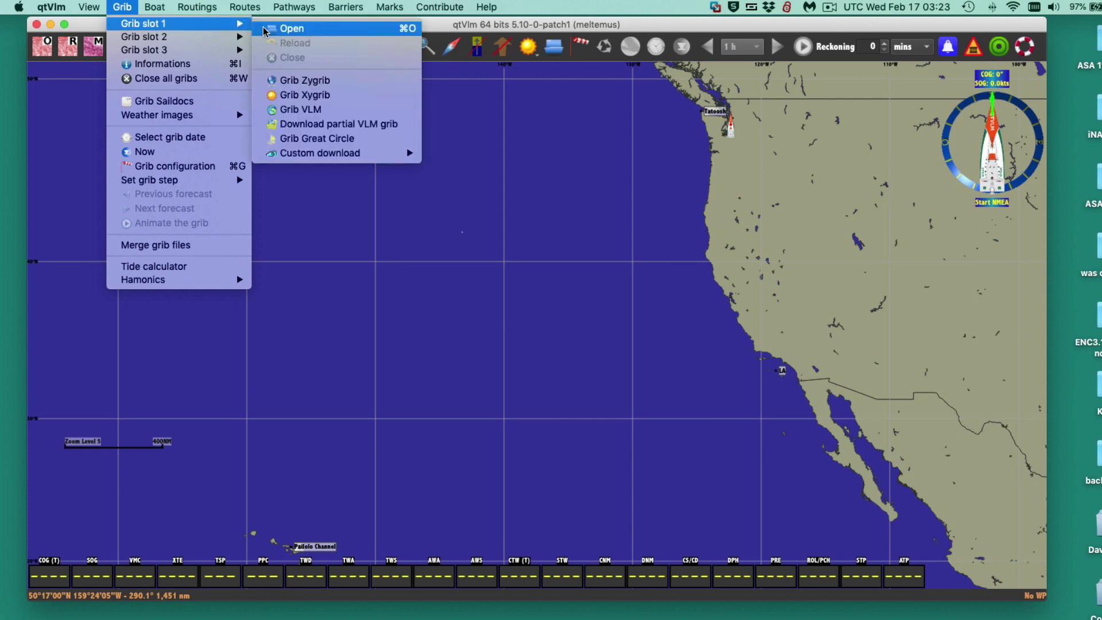
left_click(283, 34)
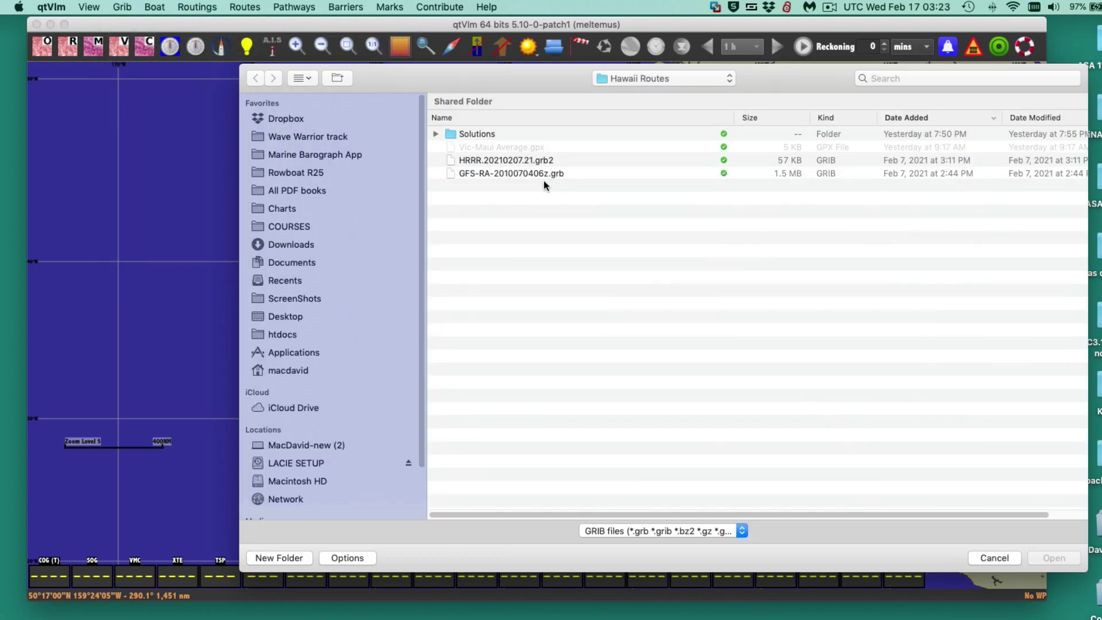
left_click(503, 174)
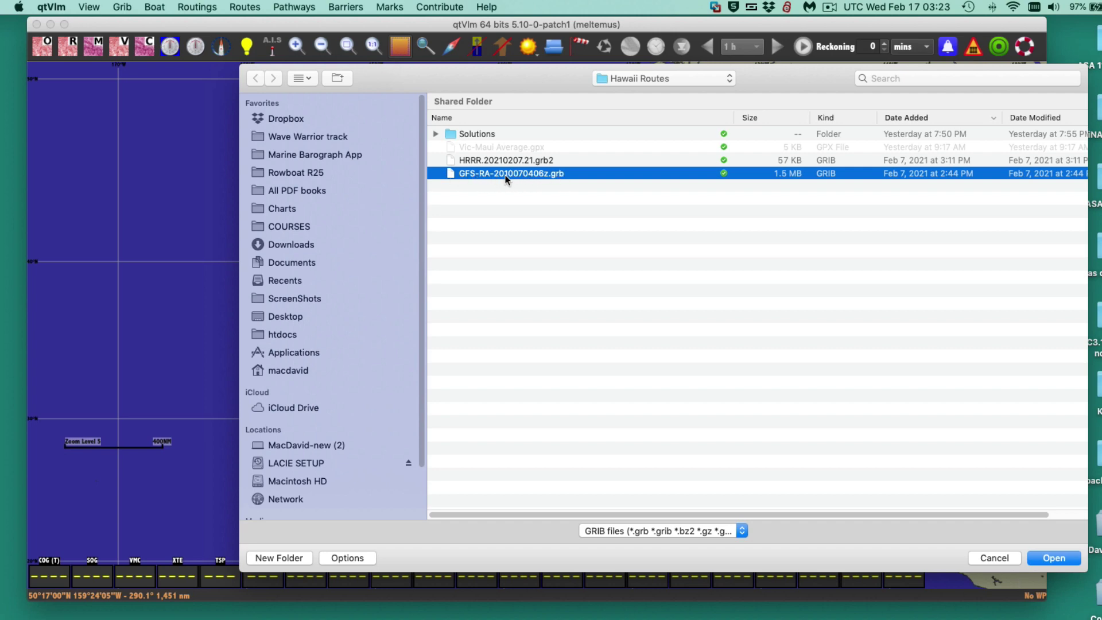
left_click(1058, 558)
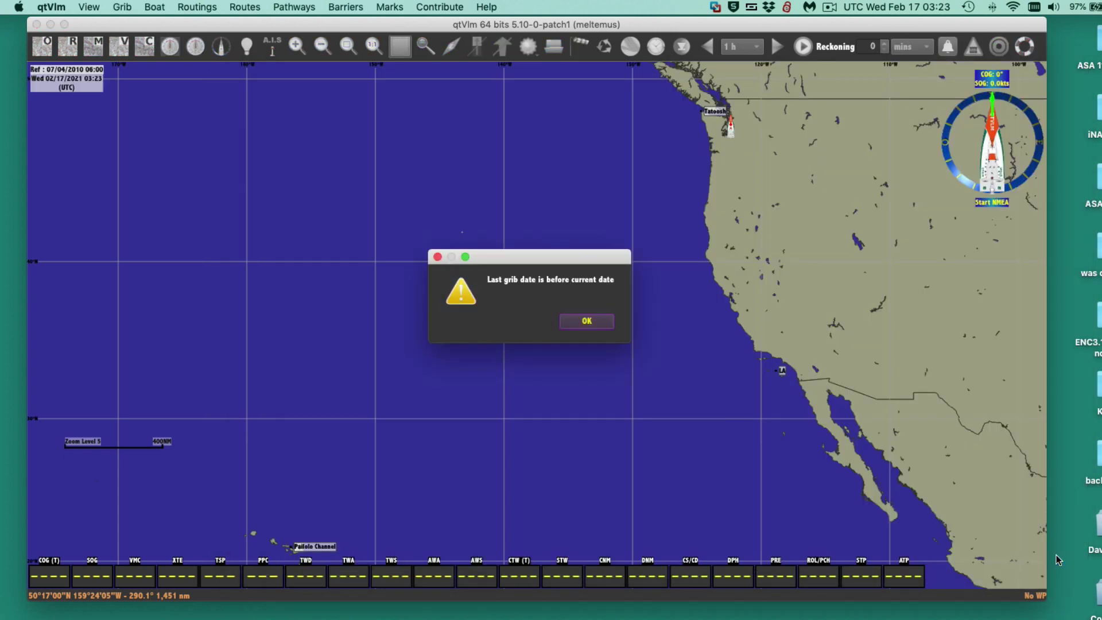
left_click(584, 322)
left_click(582, 323)
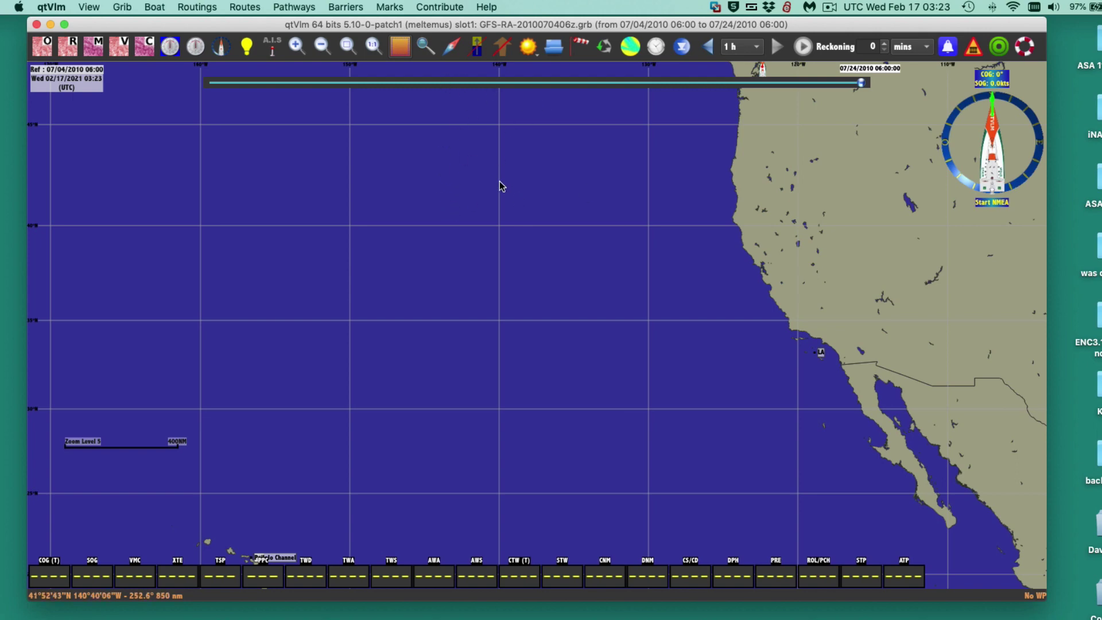
Set the displayed grib date to the first forecast, Sun 07/04/2010 06:00 UTC.
left_click(655, 50)
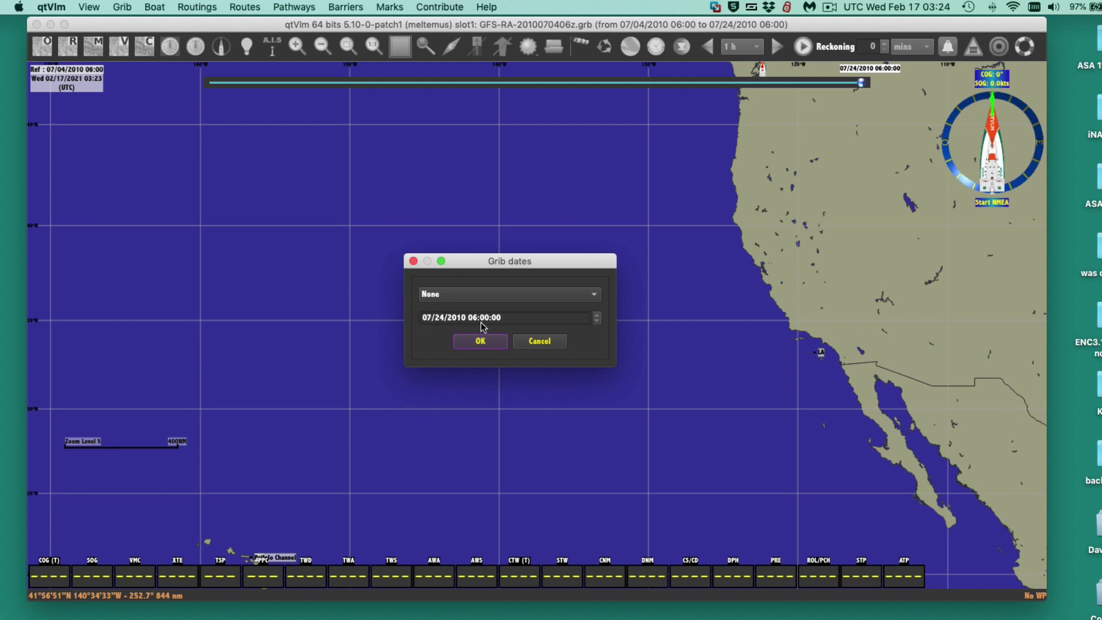
left_click(490, 293)
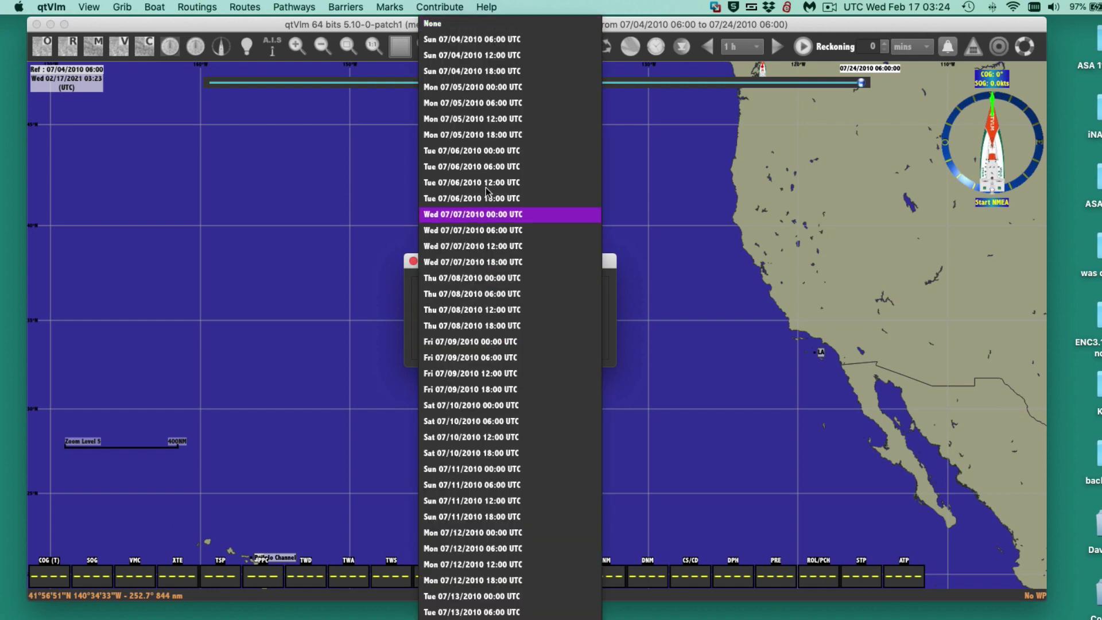
left_click(499, 40)
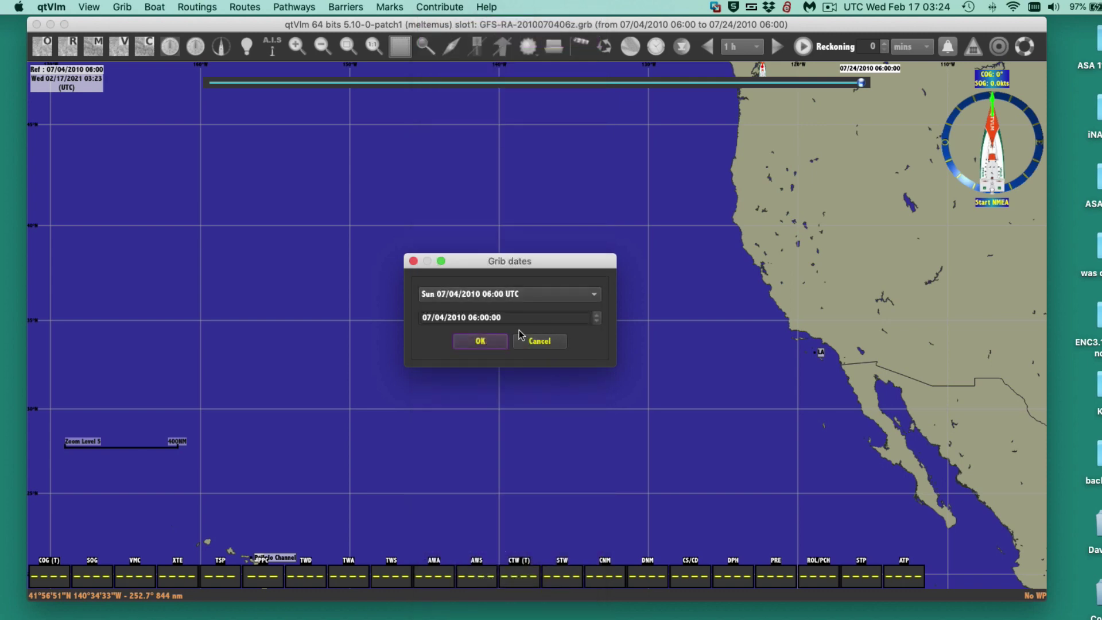
left_click(480, 342)
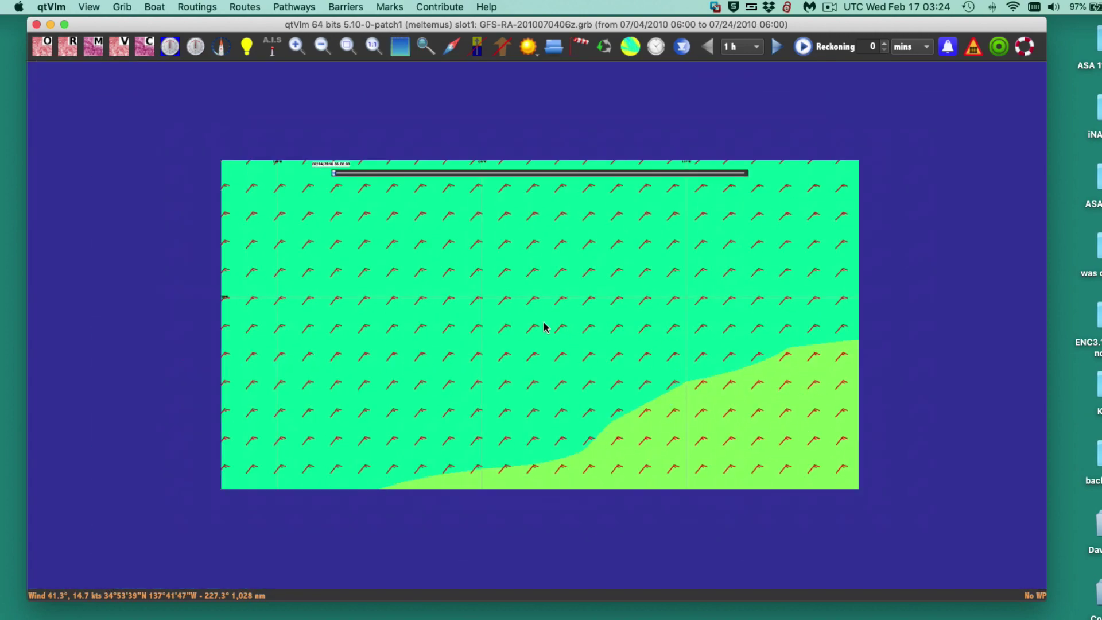
Examine the wind field at different chart scales and fit the view to the loaded grib area.
scroll(543, 330, "down", 2)
scroll(544, 330, "up", 3)
scroll(544, 330, "down", 2)
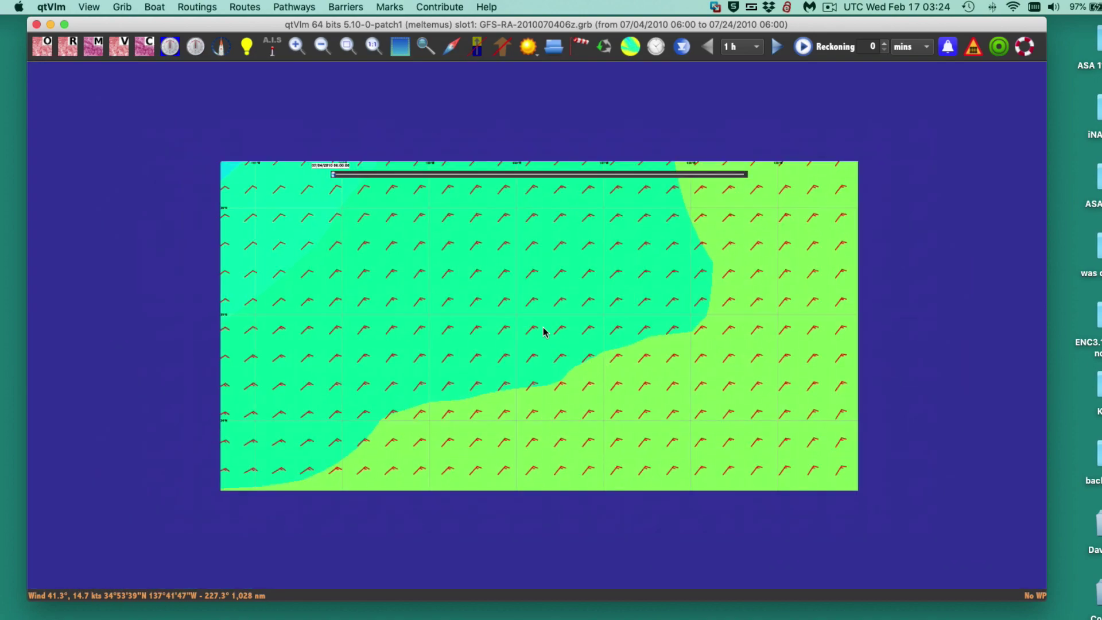
scroll(544, 332, "down", 1)
scroll(564, 366, "up", 1)
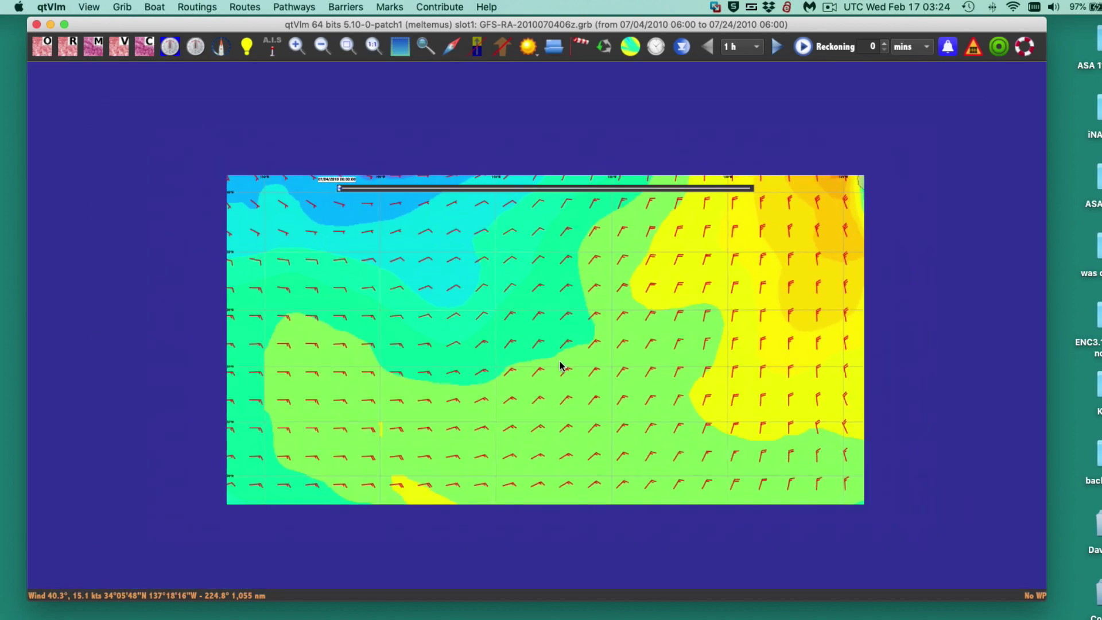
scroll(560, 363, "down", 1)
scroll(568, 364, "up", 1)
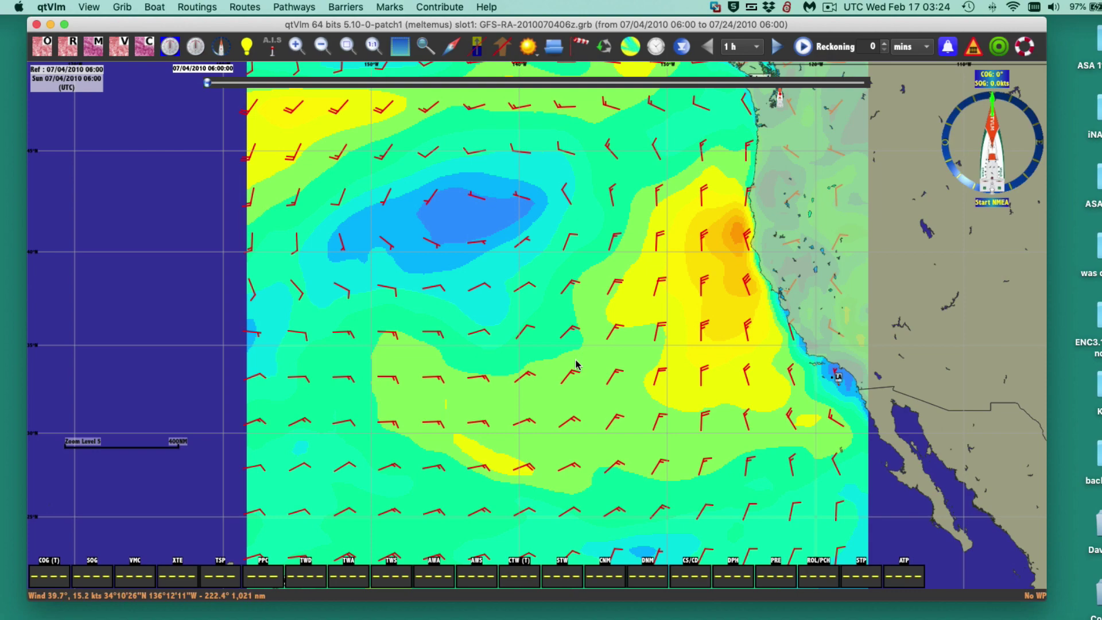
scroll(576, 361, "down", 1)
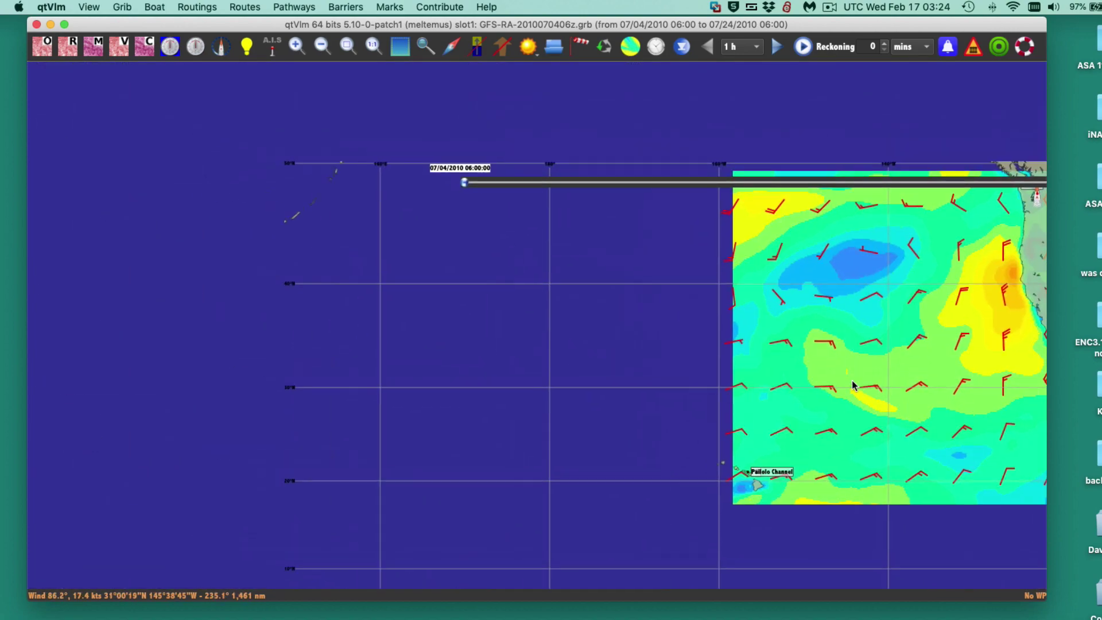
left_click(346, 47)
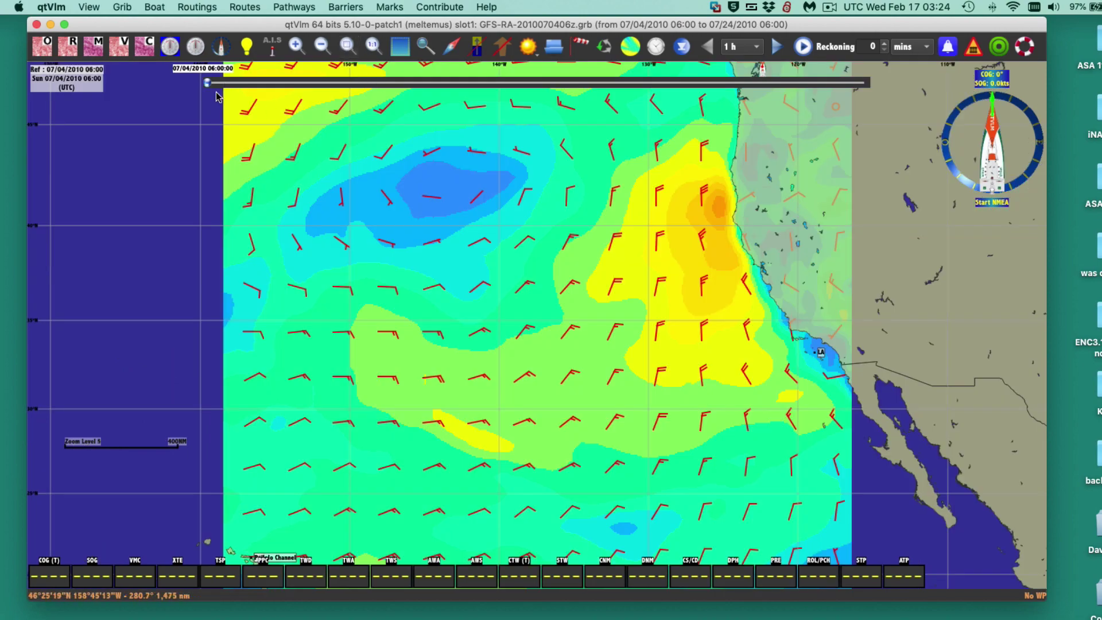
Check the forecast times available for the loaded grib file, leaving the grib date unchanged.
mouse_move(208, 82)
left_mouse_down()
mouse_move(529, 103)
mouse_move(453, 86)
mouse_move(199, 82)
left_mouse_up()
left_click(657, 46)
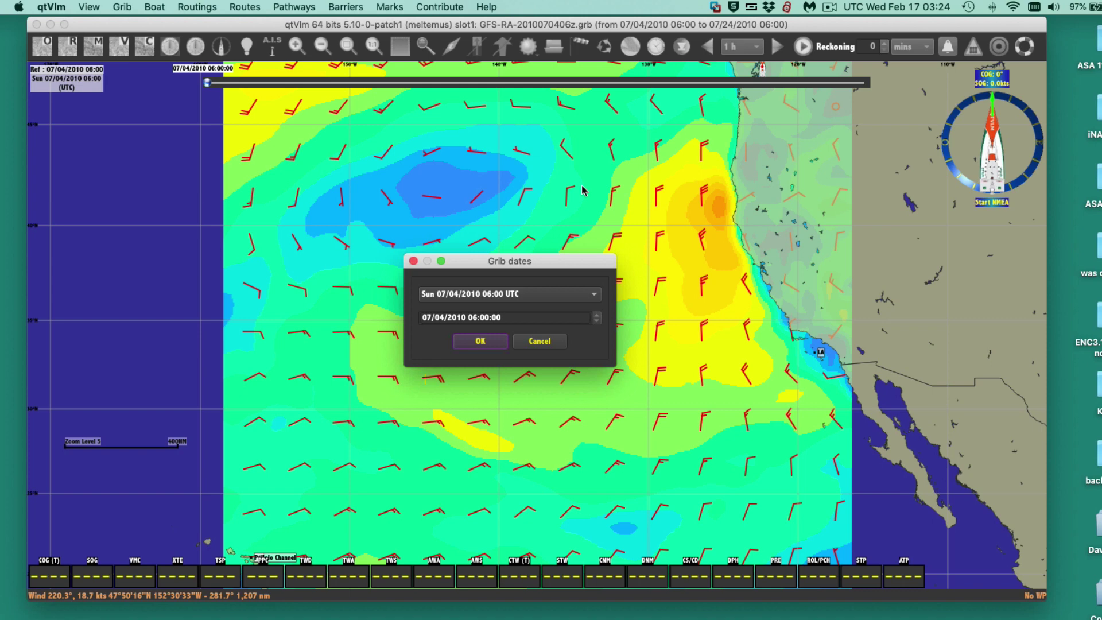
left_click(523, 294)
key("Escape")
left_click(413, 261)
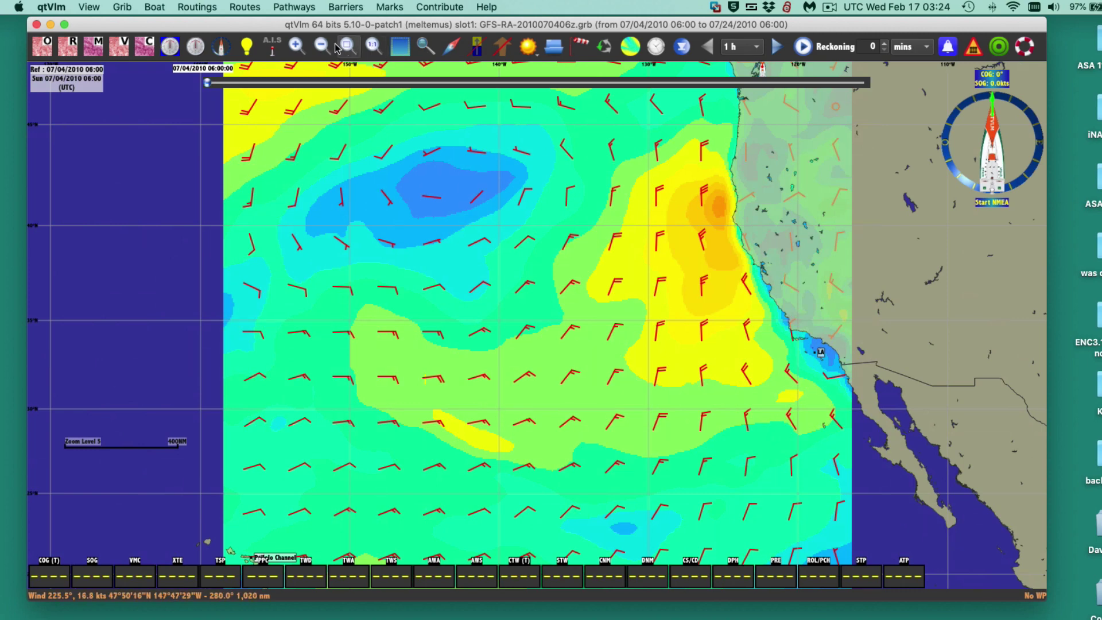
Import the polar file Exp-Cal40-pol.csv from the Polars folder in Dropbox into the boat settings.
left_click(153, 8)
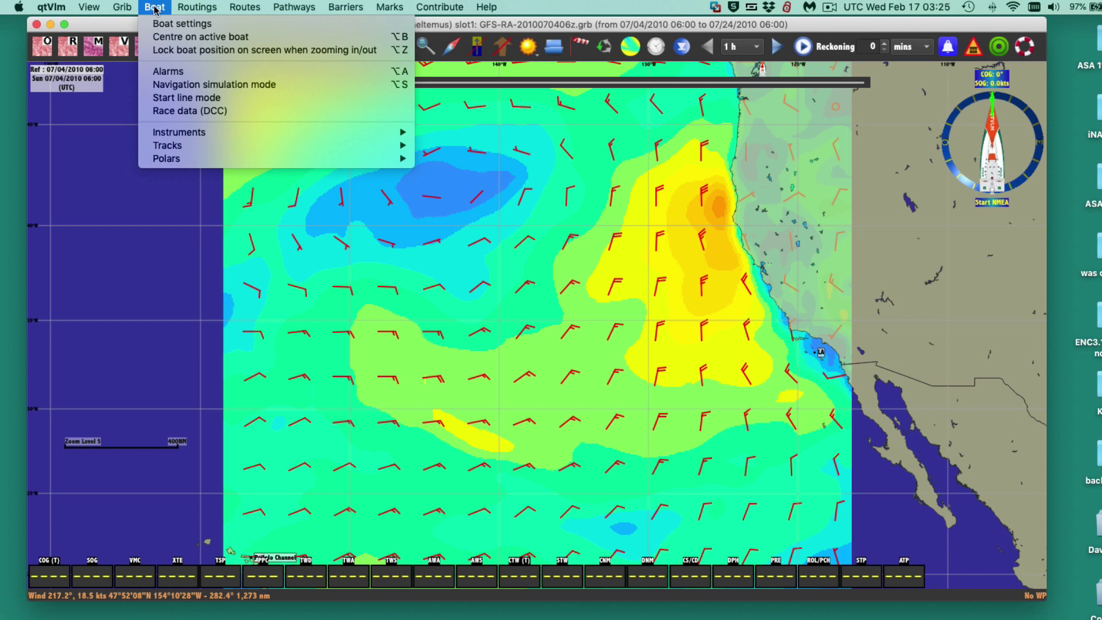
mouse_move(175, 164)
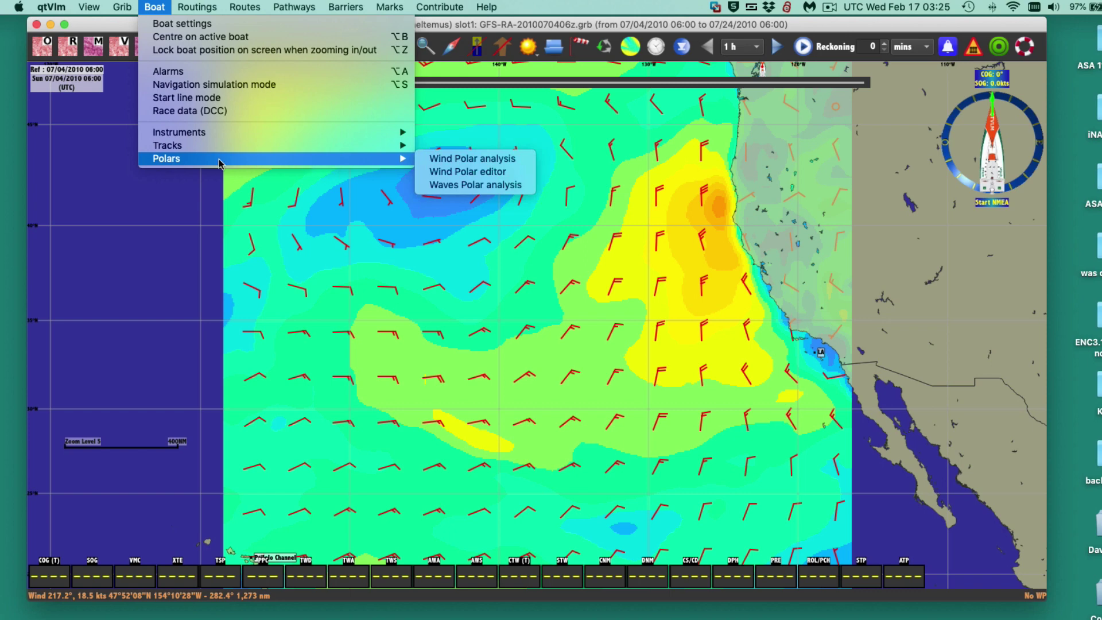
left_click(186, 23)
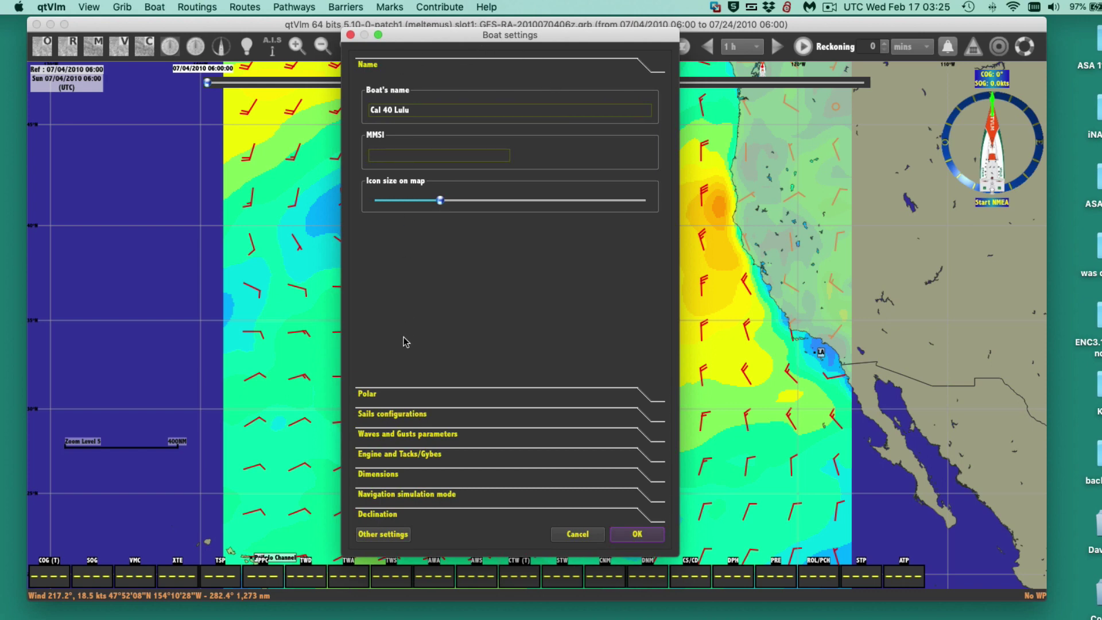
left_click(365, 394)
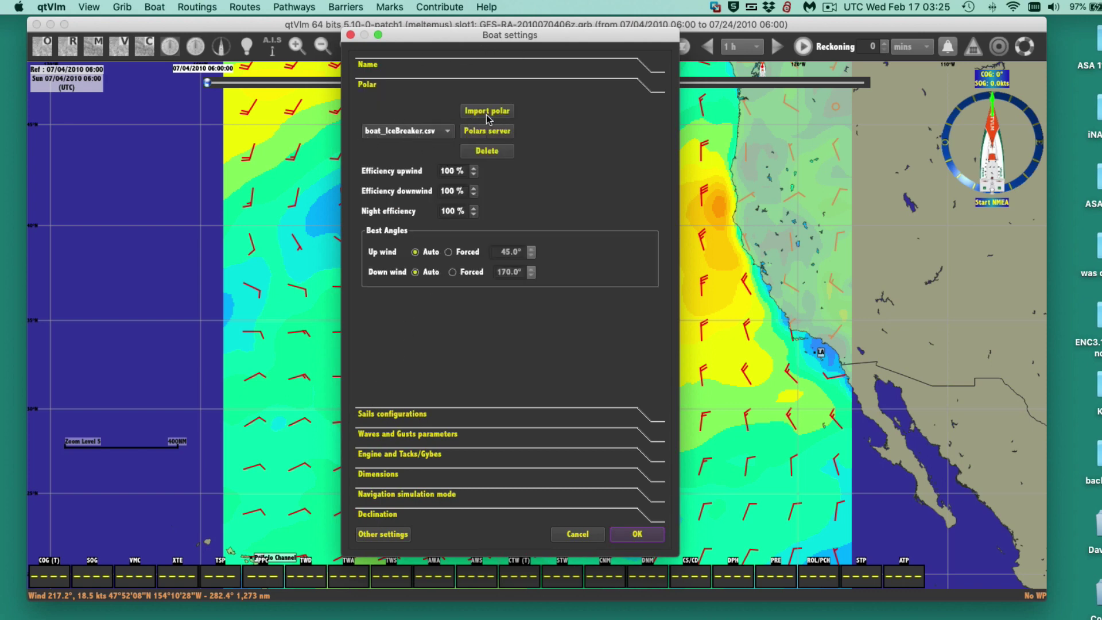
left_click(482, 111)
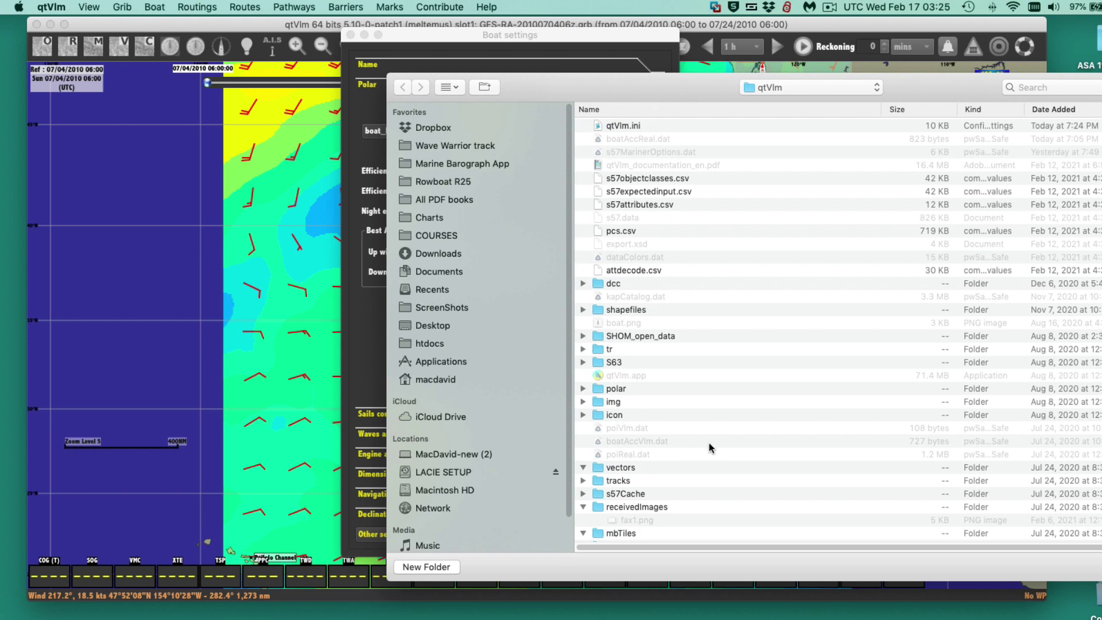
scroll(706, 447, "down", 3)
scroll(702, 439, "up", 3)
left_click(437, 128)
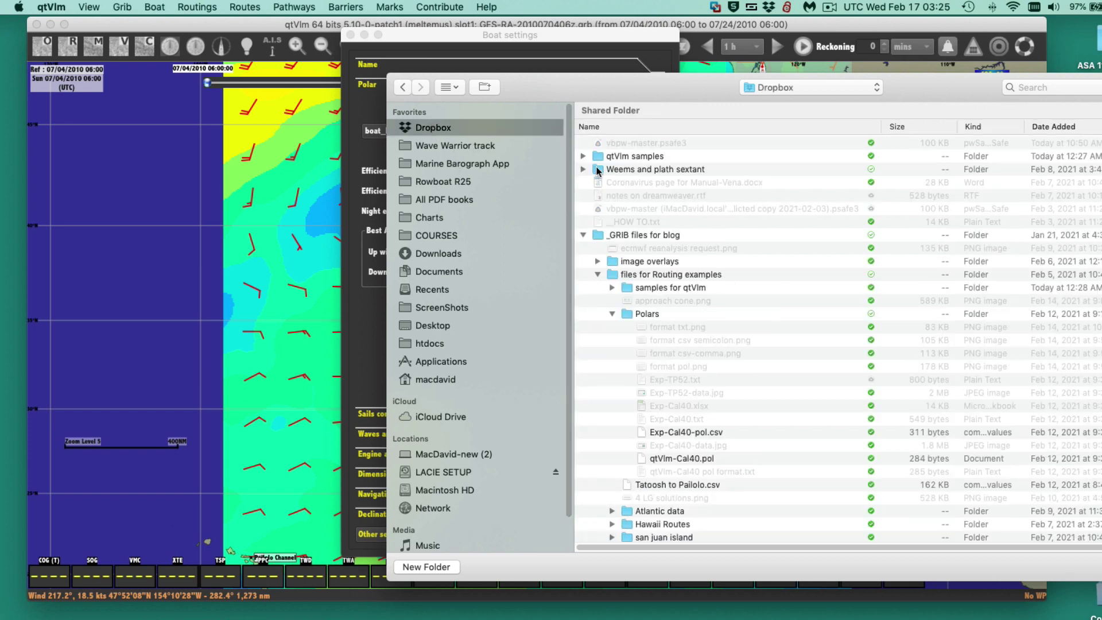
left_click(631, 315)
left_click(678, 434)
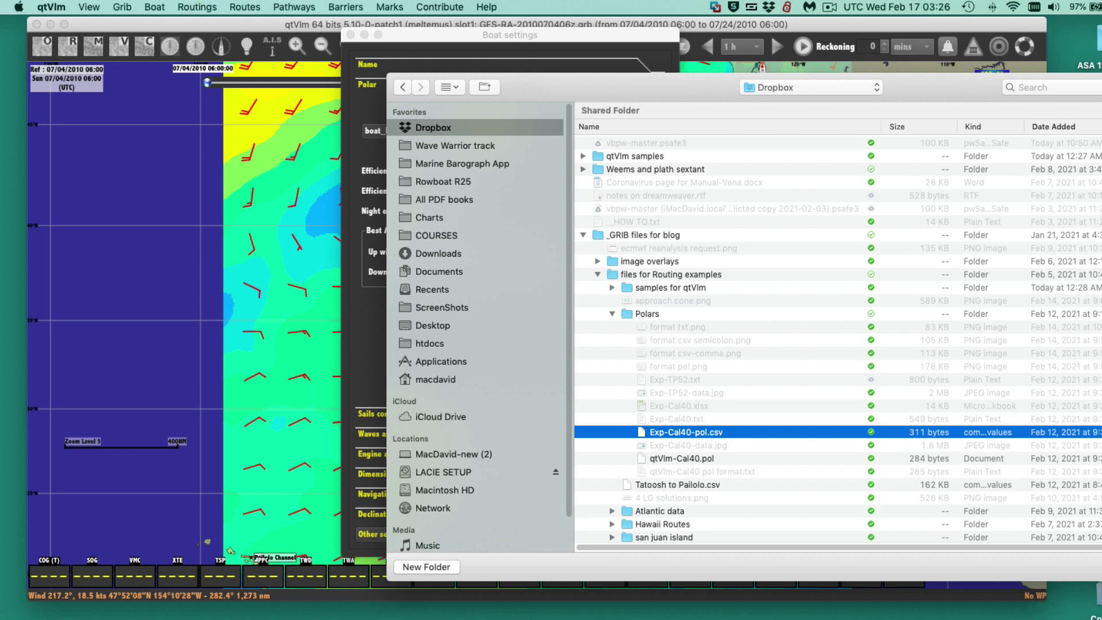
double_click(683, 434)
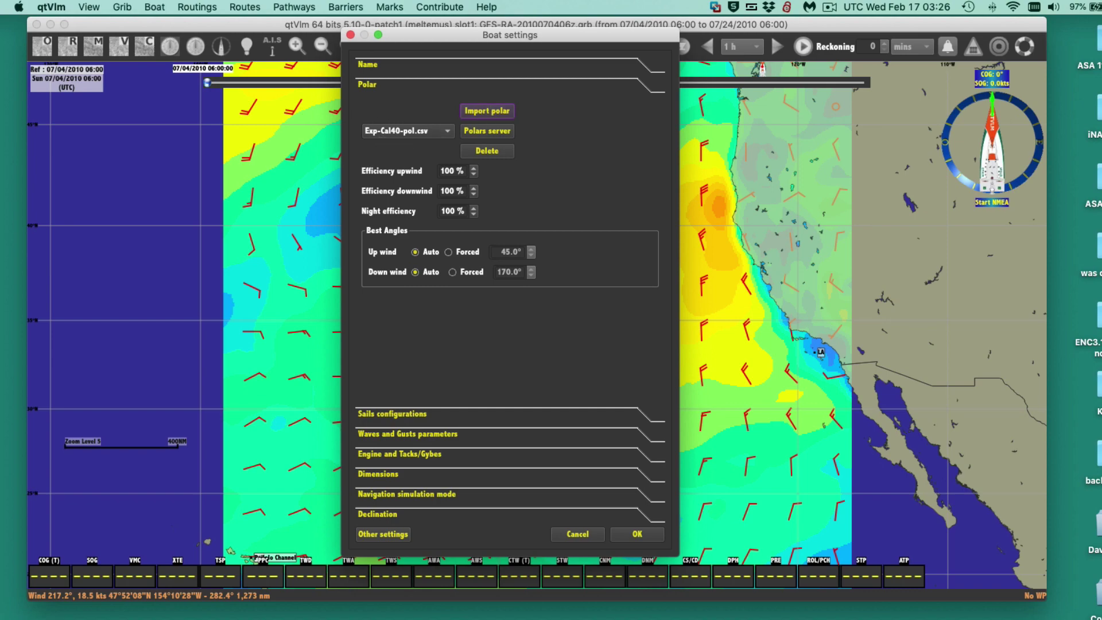
Consult the polar-loading instructions in the routing article in Chrome, return to qtVlm and accept the boat settings.
key("super+Tab")
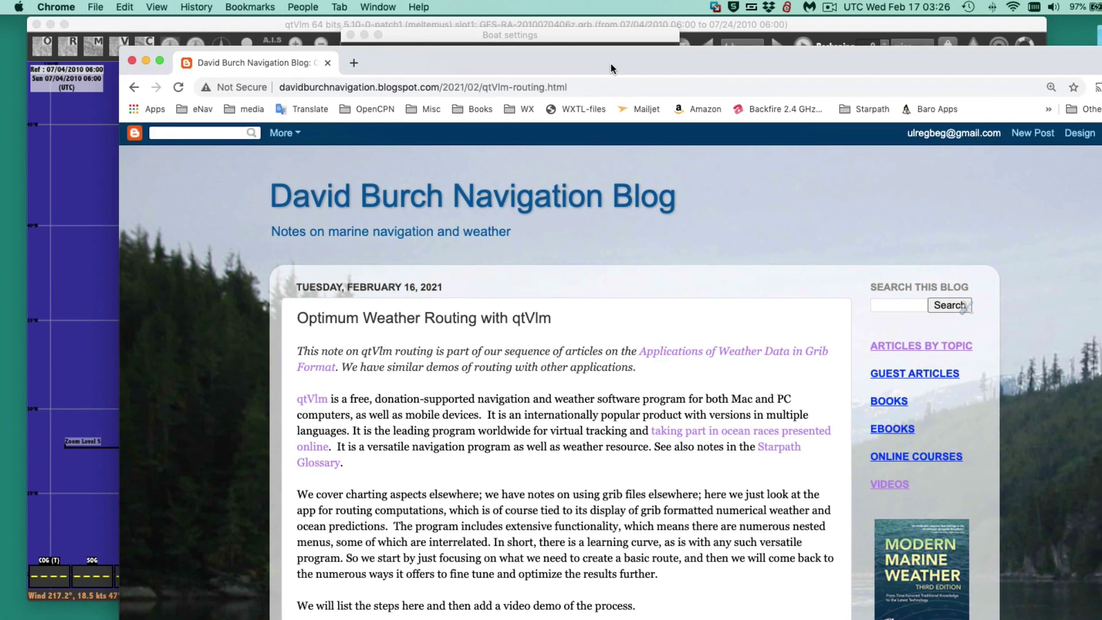
scroll(562, 355, "down", 8)
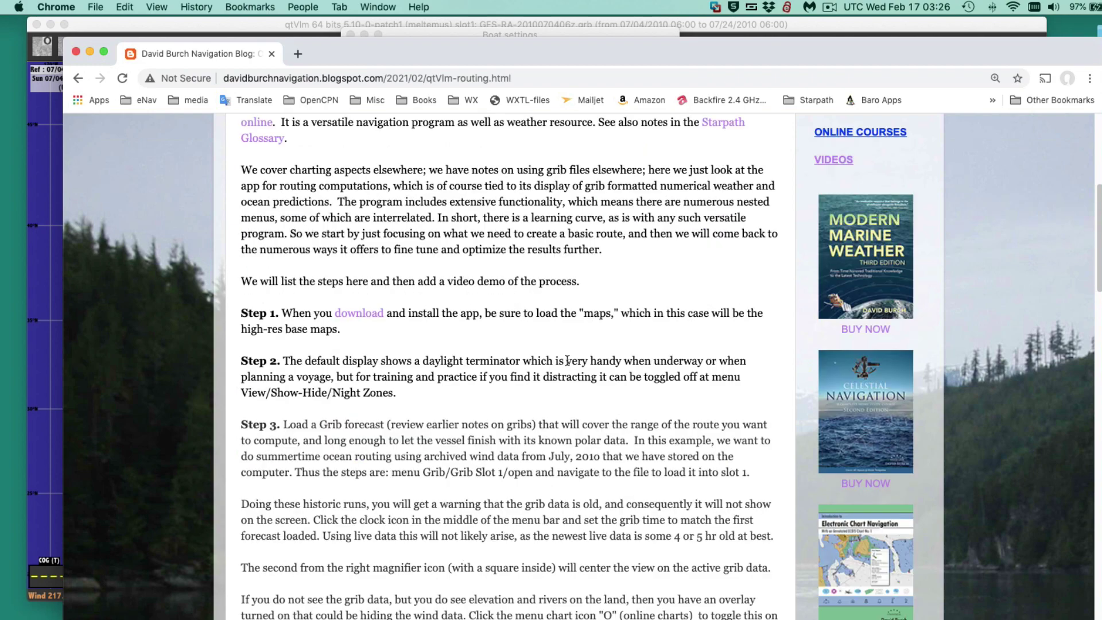
scroll(567, 361, "down", 2)
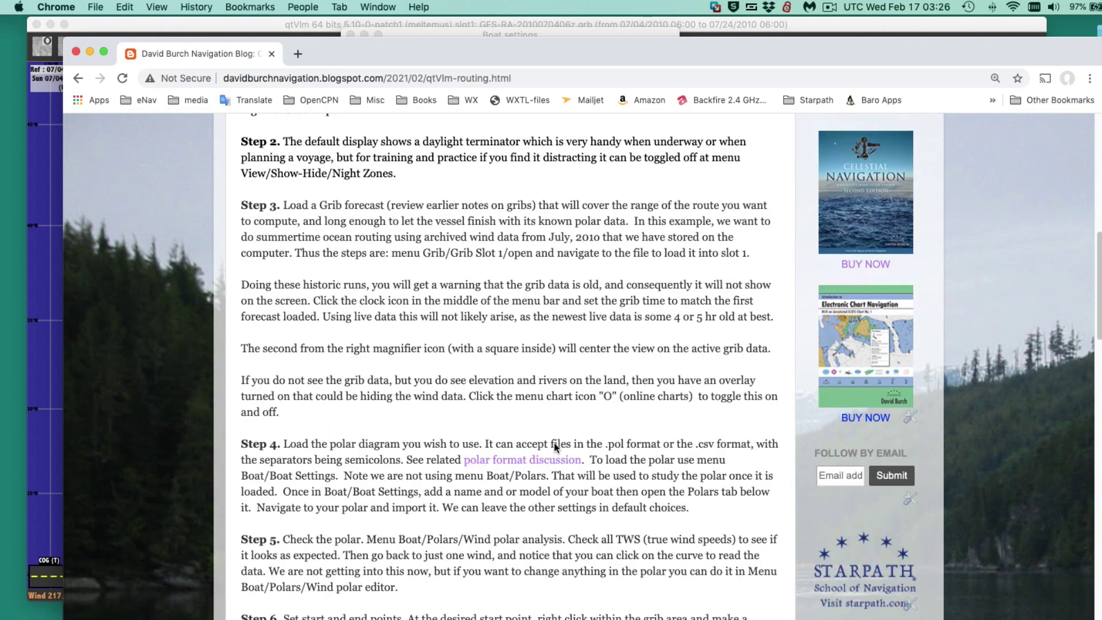
scroll(533, 325, "up", 4)
scroll(544, 266, "up", 5)
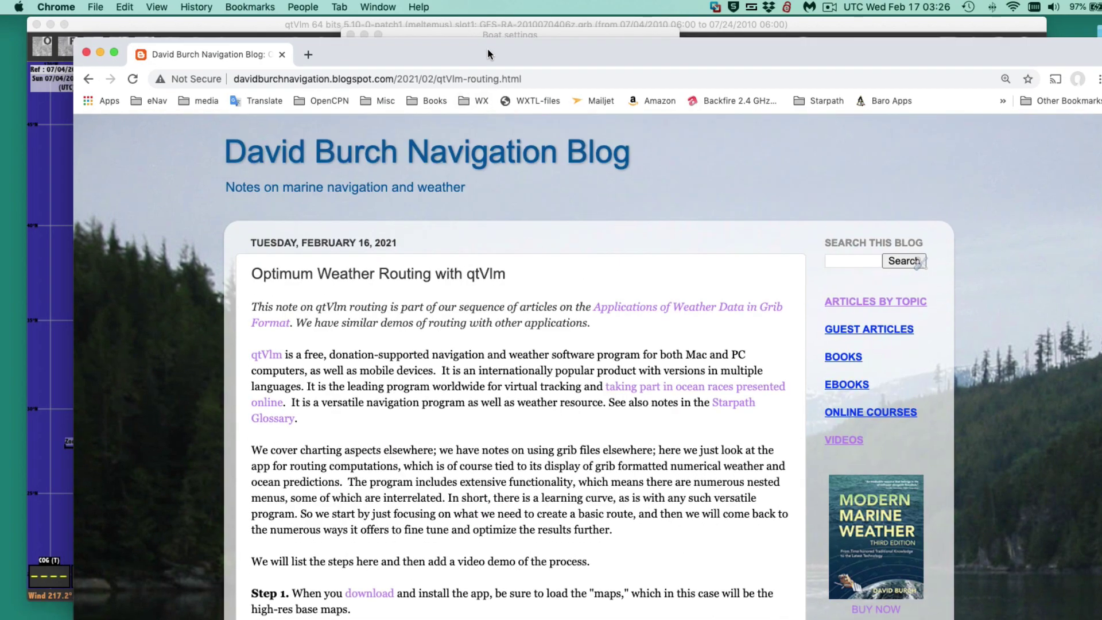
key("super+h")
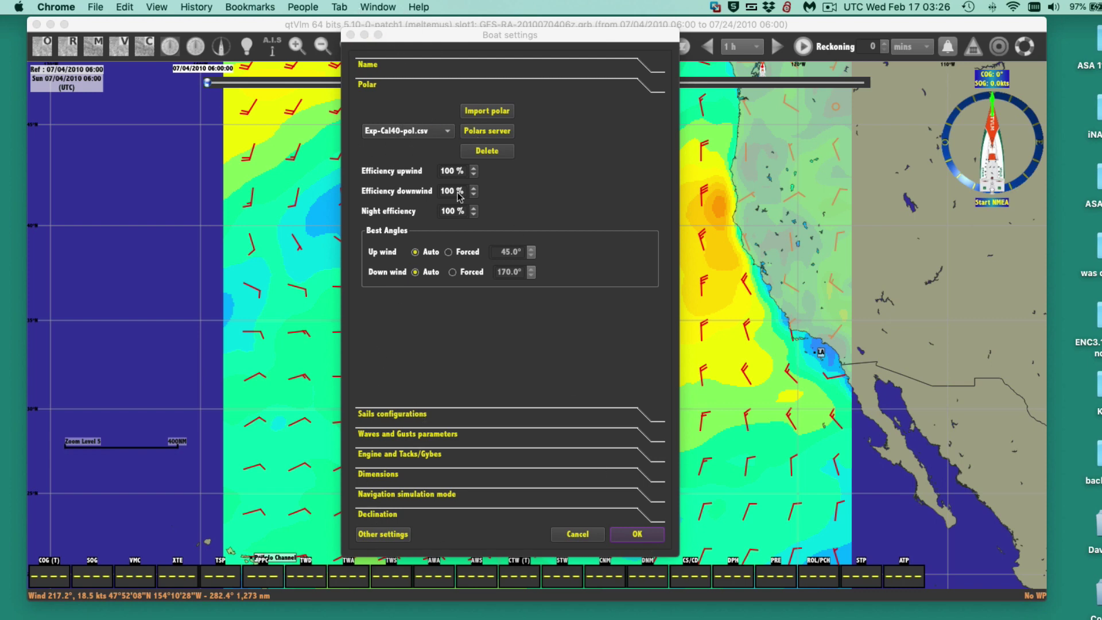
left_click(637, 535)
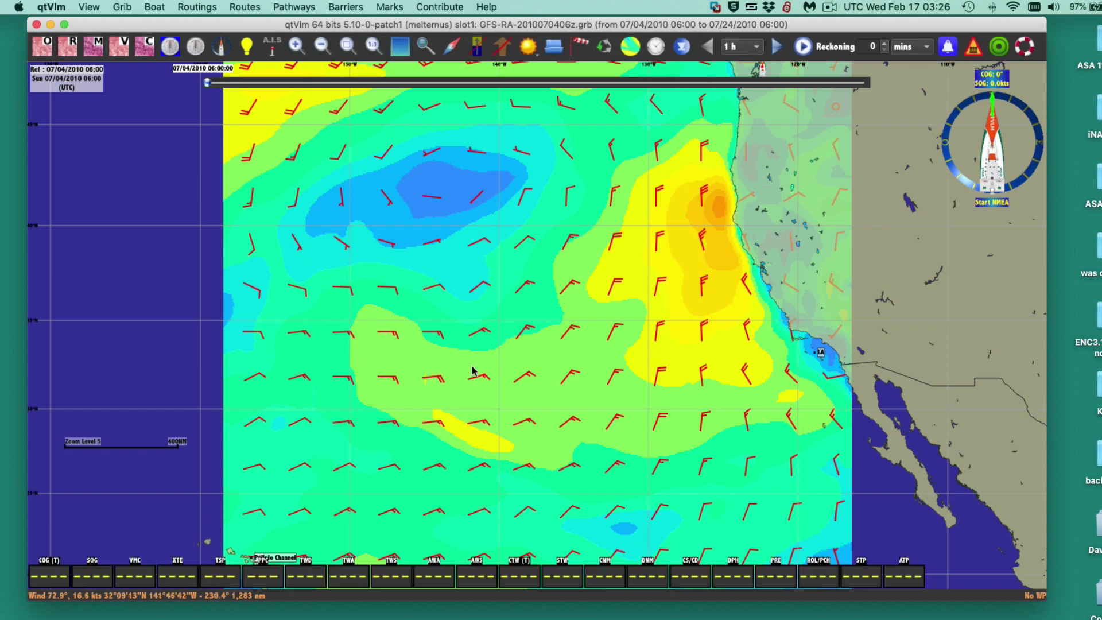
Examine the imported polar's curves in the wind polar analysis, including all true wind speeds, and close the analysis.
left_click(154, 8)
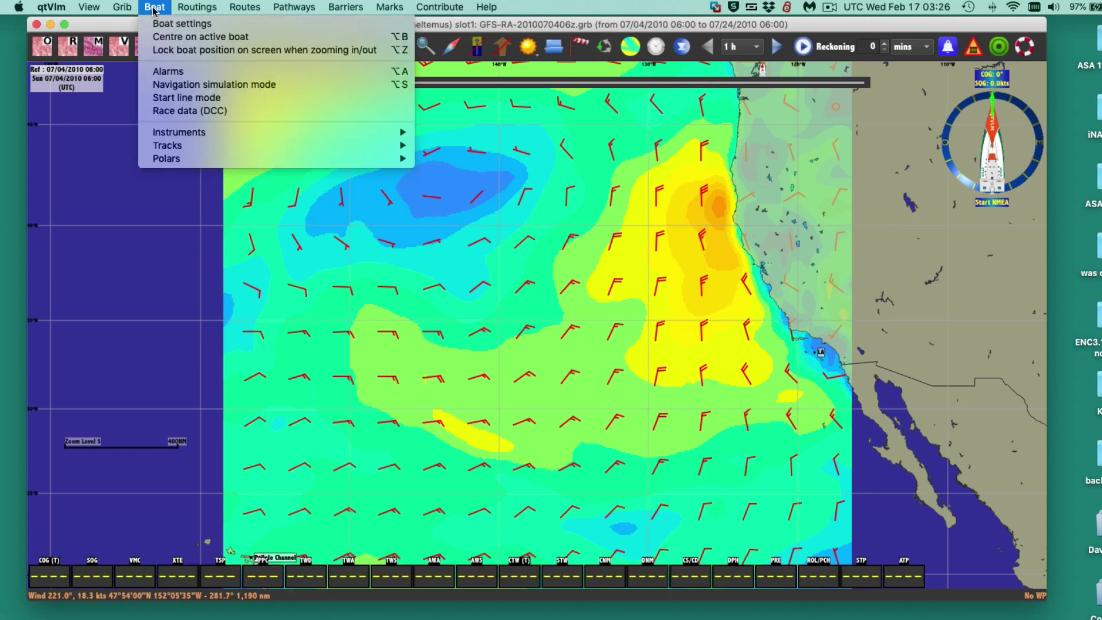
mouse_move(166, 160)
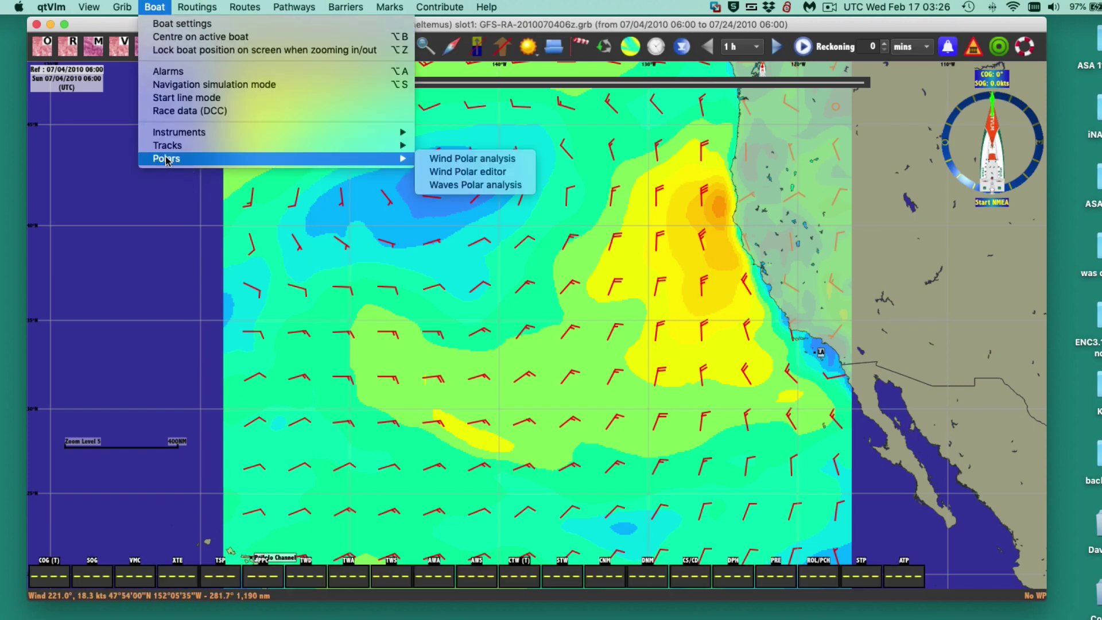
left_click(491, 165)
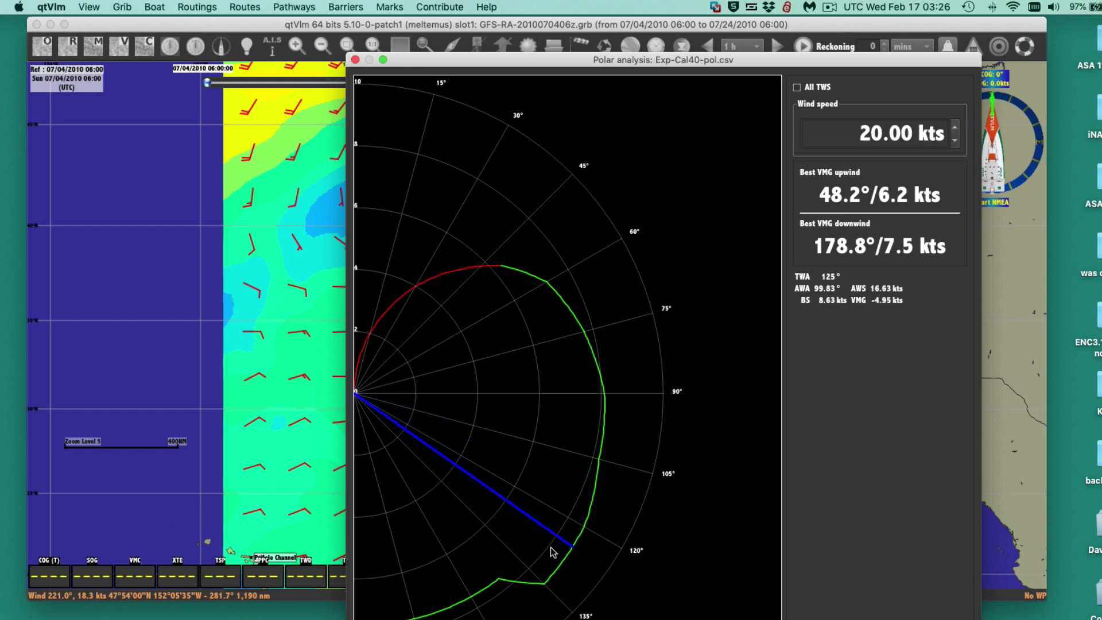
left_click(796, 88)
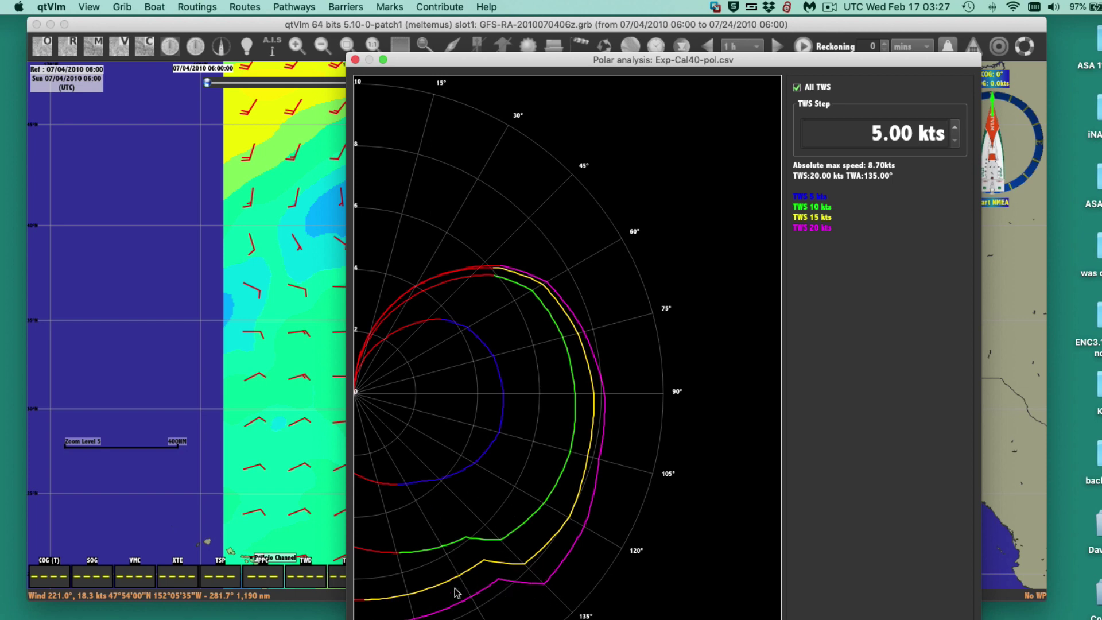
left_click(356, 59)
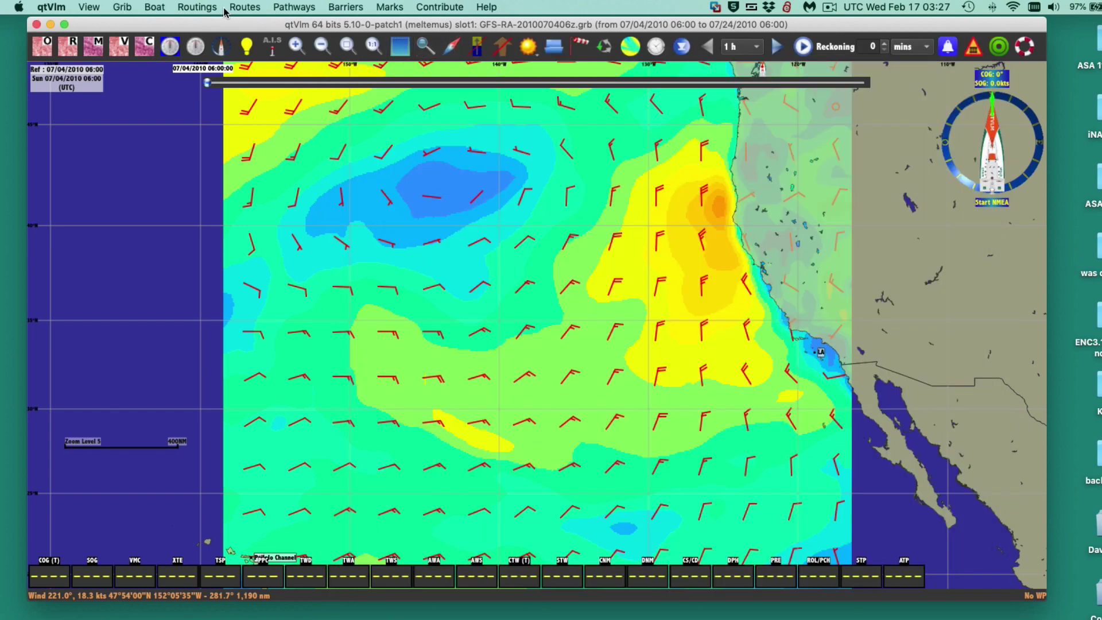
Inspect the polar's speed table in the wind polar editor, including the cell for 120° at 16 kts, and close it.
left_click(155, 7)
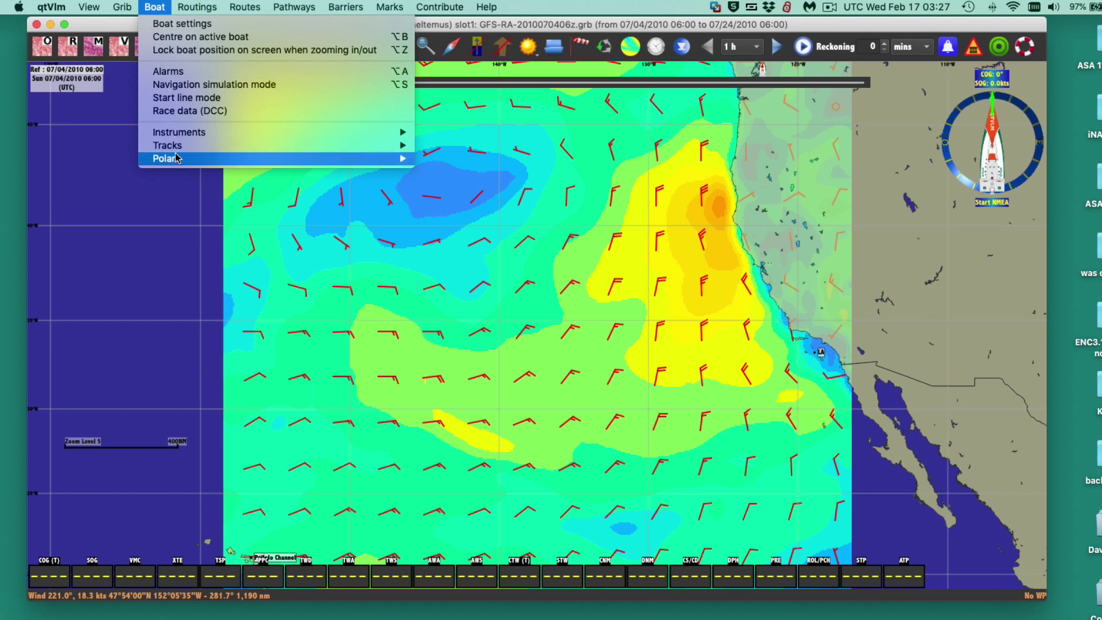
mouse_move(178, 159)
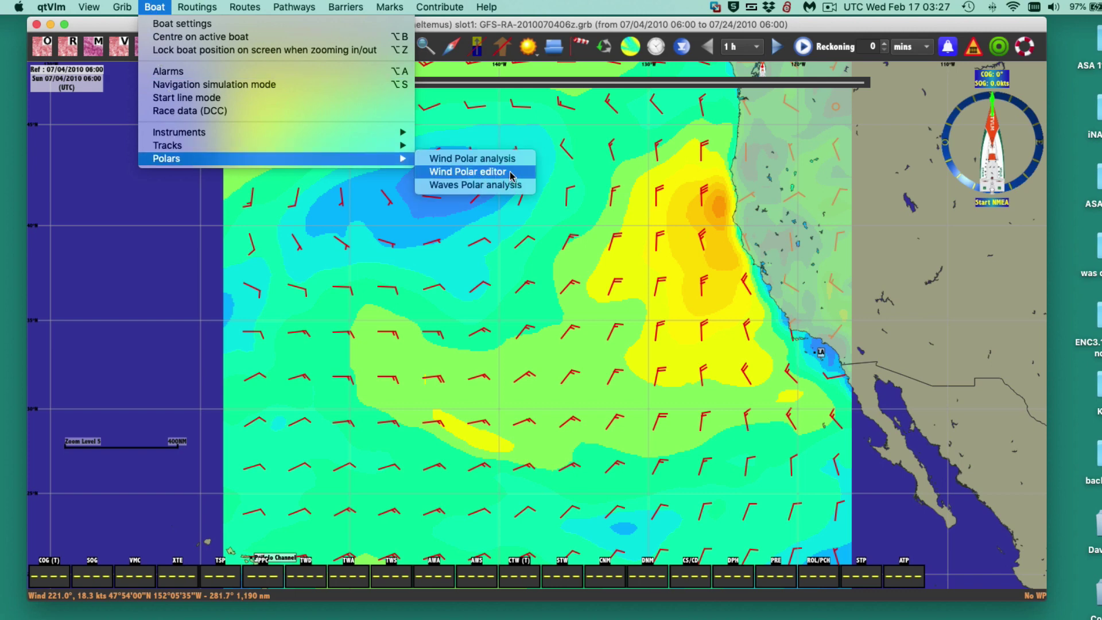
left_click(507, 172)
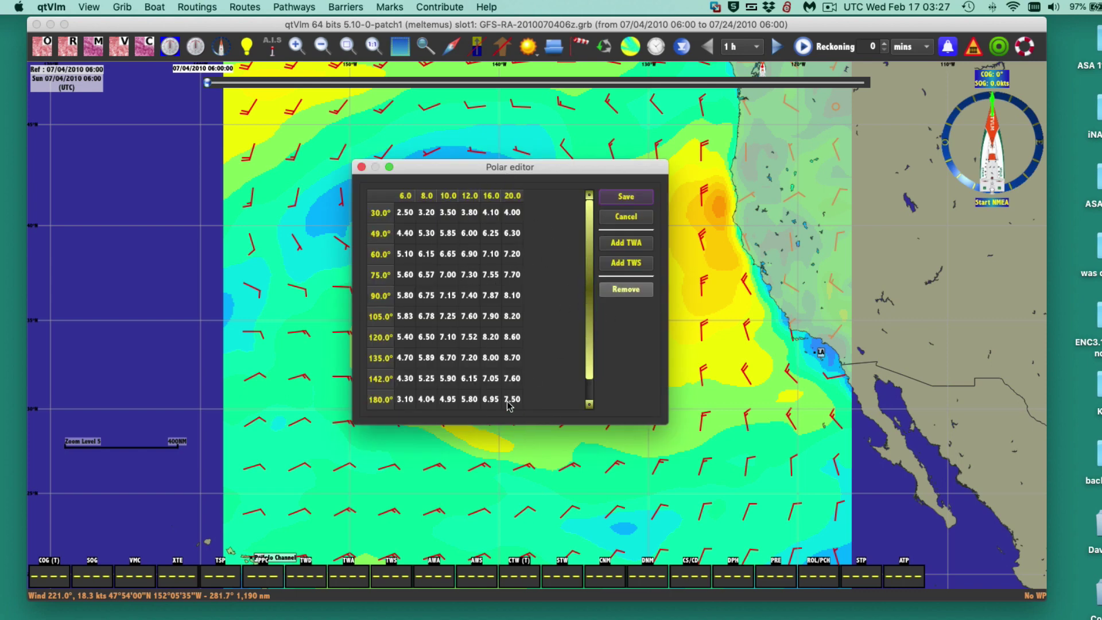
left_click(492, 341)
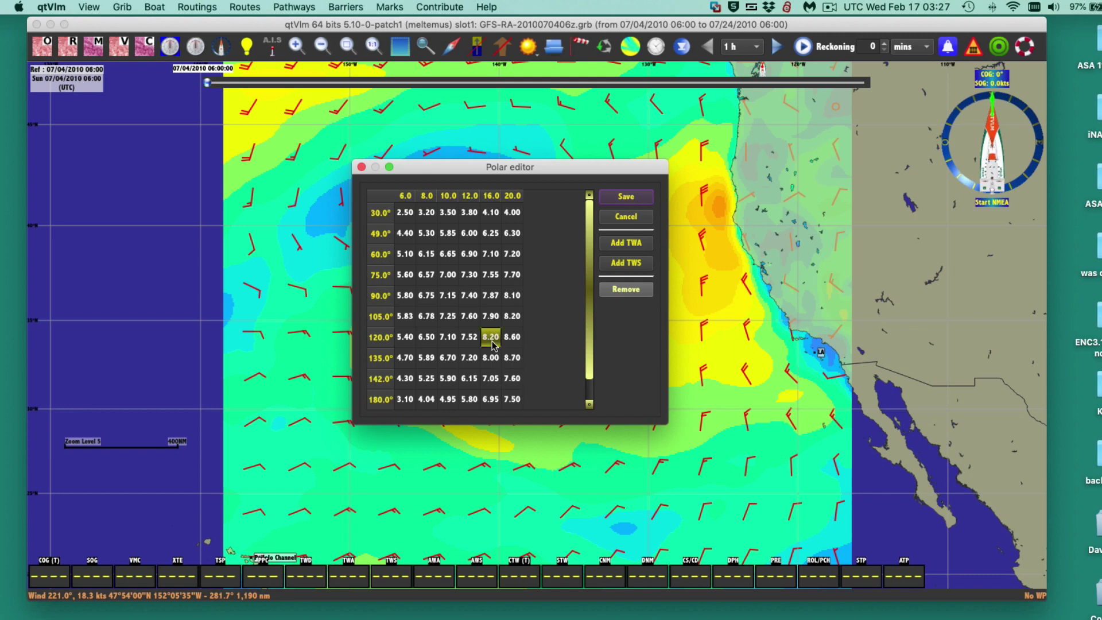
left_click(361, 167)
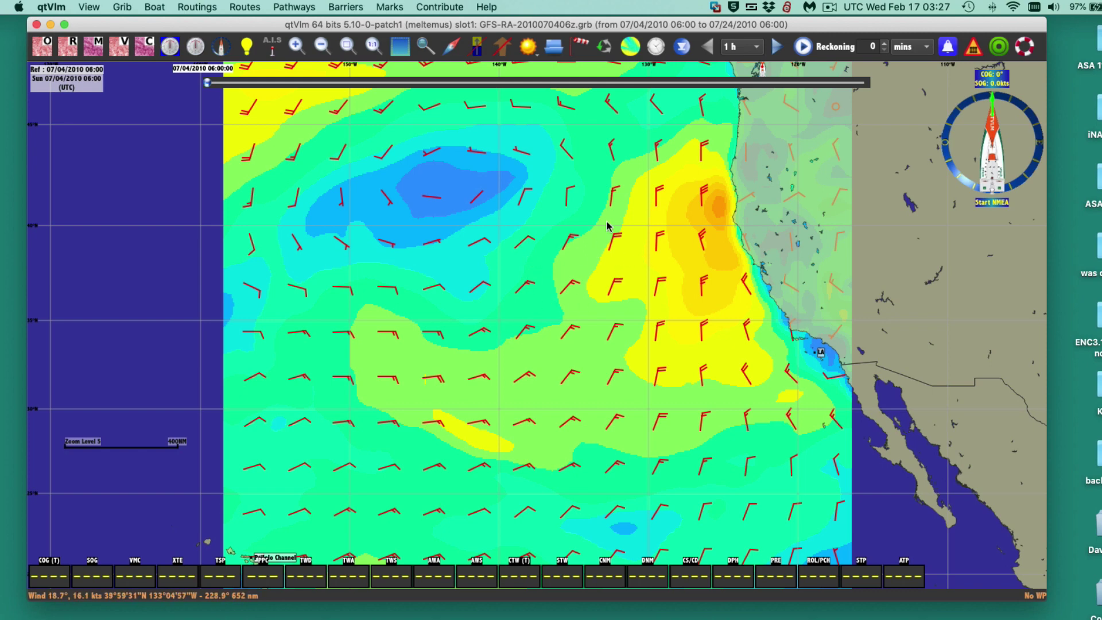
Create a mark named Pt. A offshore west of the US coast at about 41°44' N, 130°57' W.
right_click(635, 192)
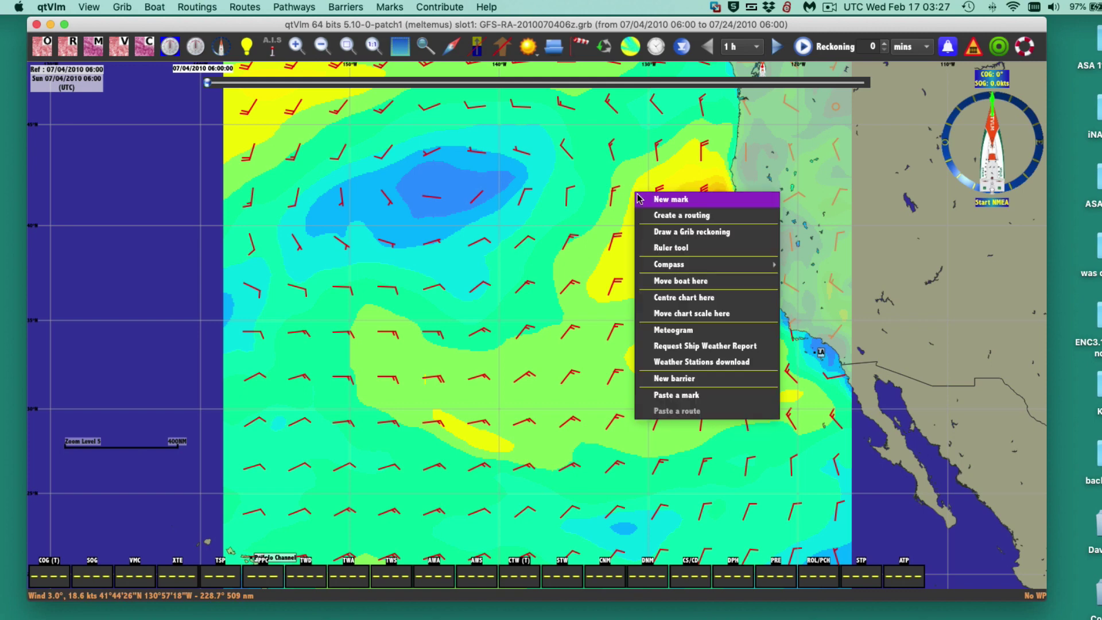
left_click(676, 204)
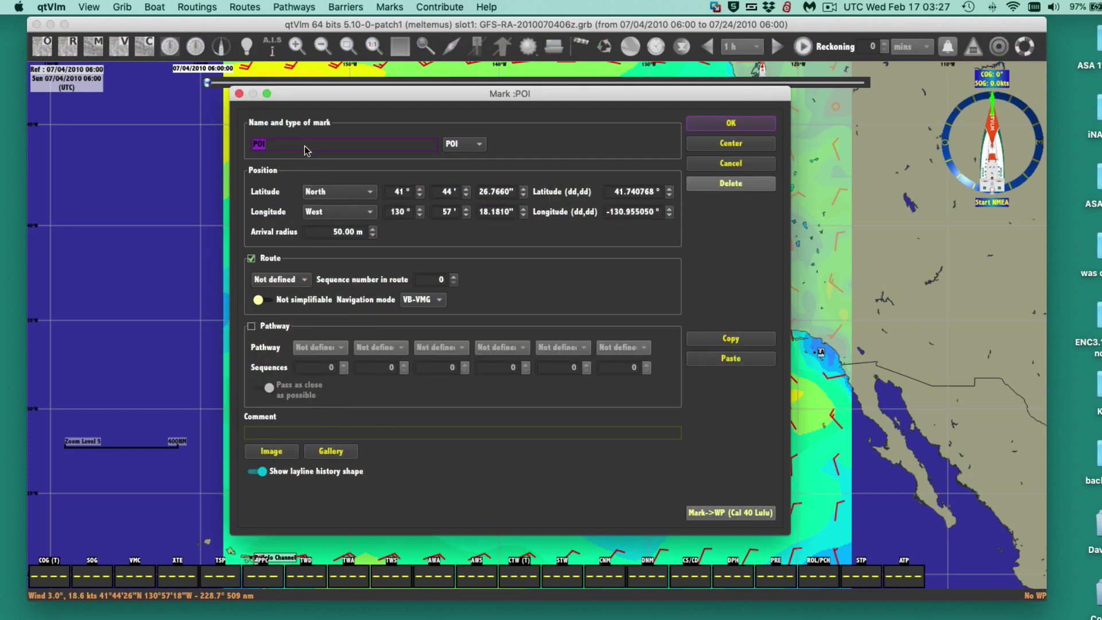
type("Pt. A")
left_click(731, 125)
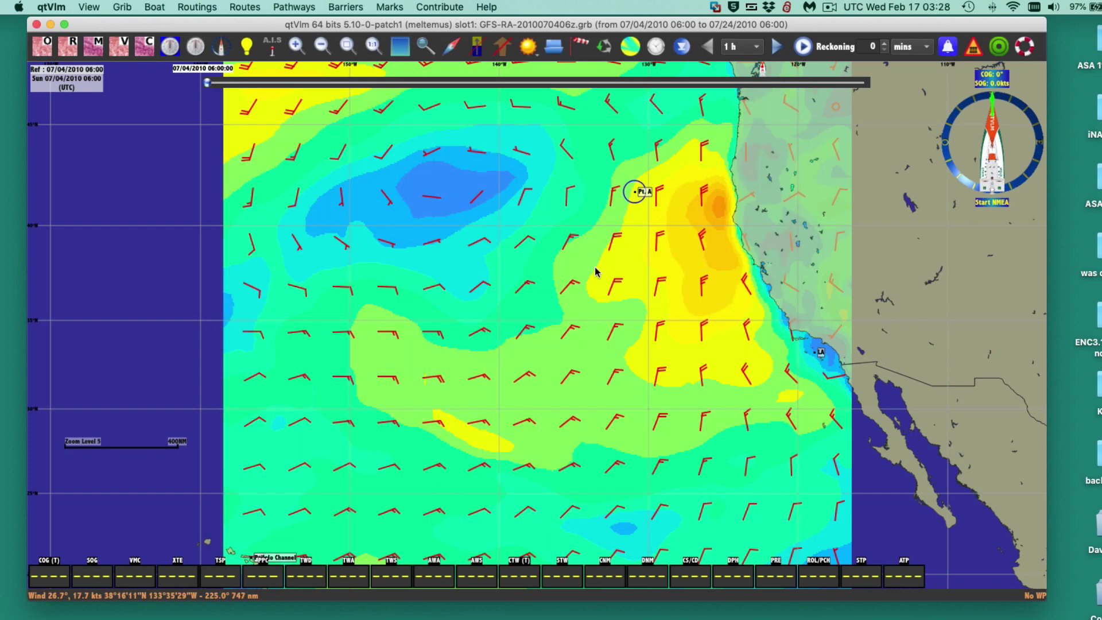
Create a mark named Pt. B in the ocean southwest of Pt. A at about 36°12' N, 145°18' W.
right_click(419, 300)
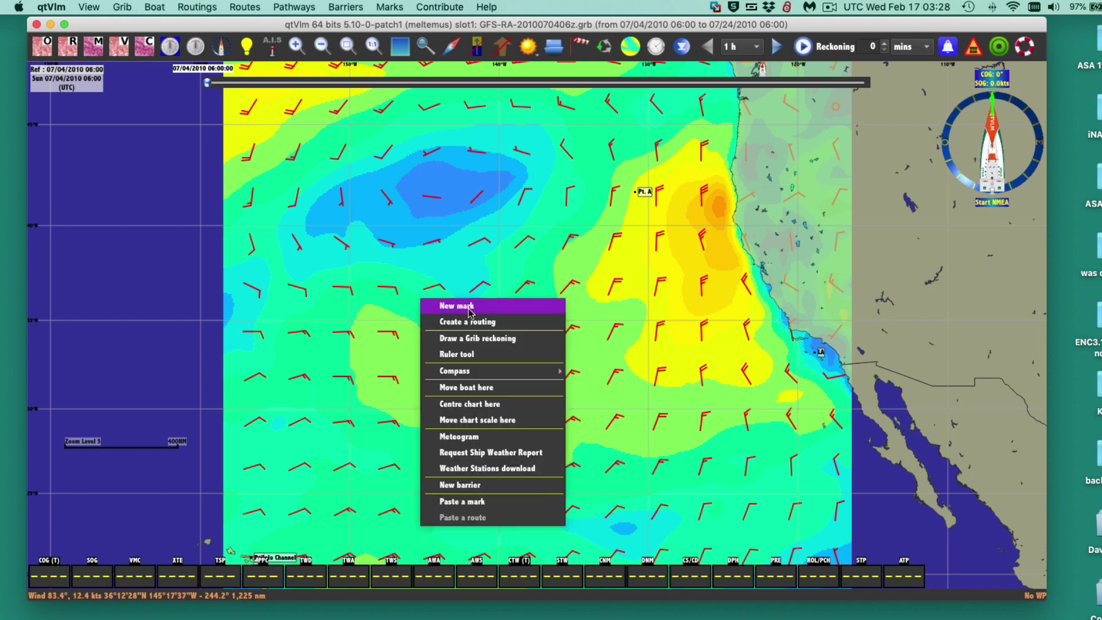
left_click(457, 306)
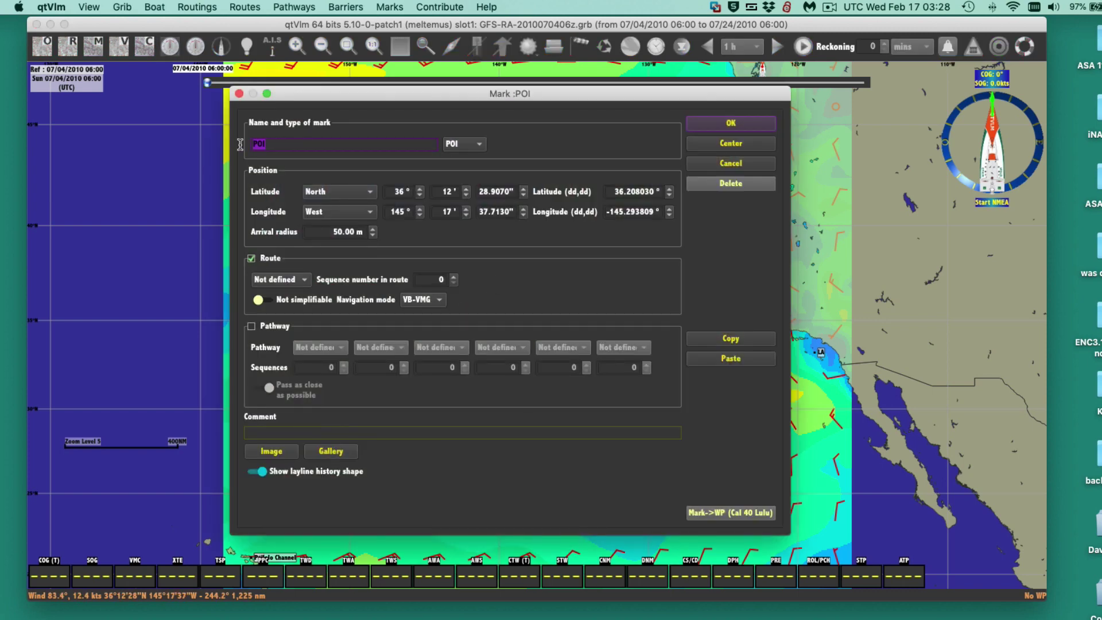
type("Pt. B")
left_click(740, 130)
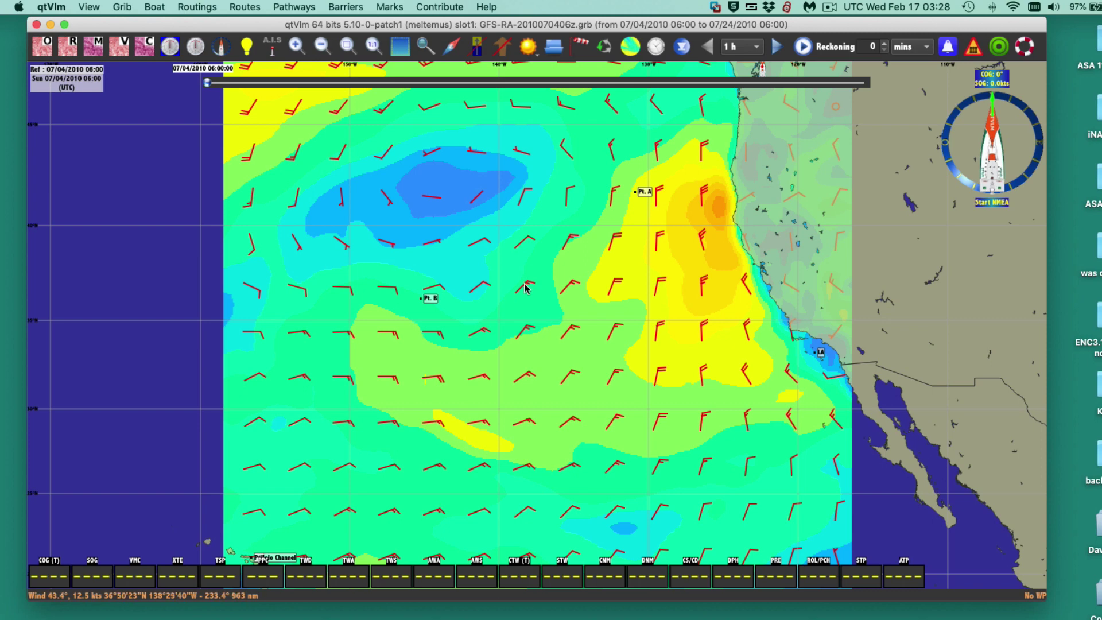
View the area around Pt. A and Pt. B more closely and check the current grib date without changing it.
scroll(560, 324, "up", 1)
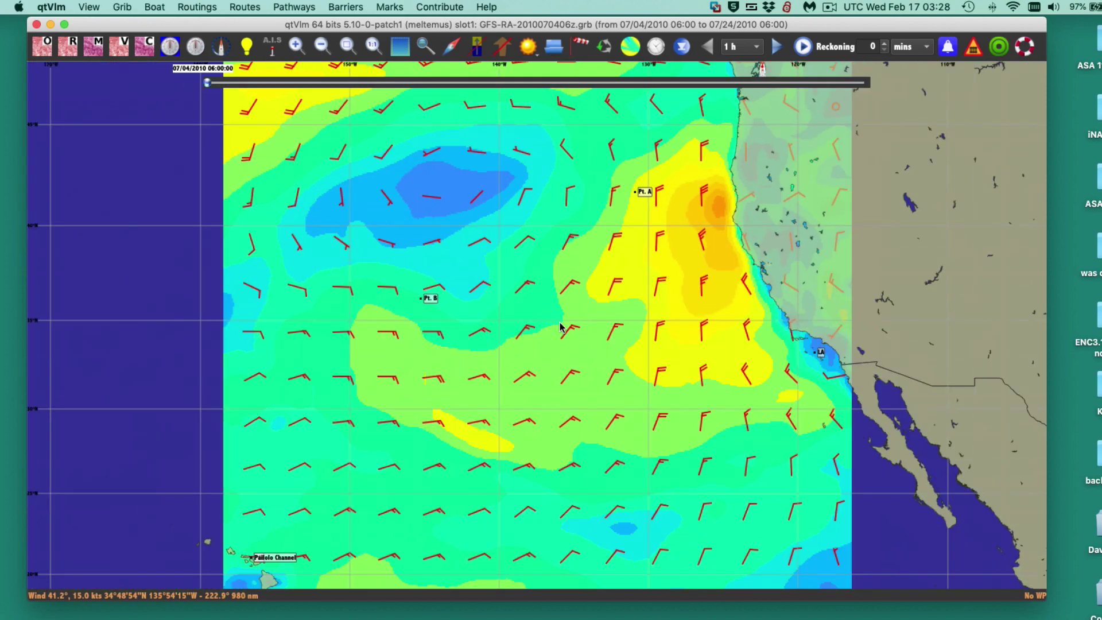
scroll(559, 325, "down", 1)
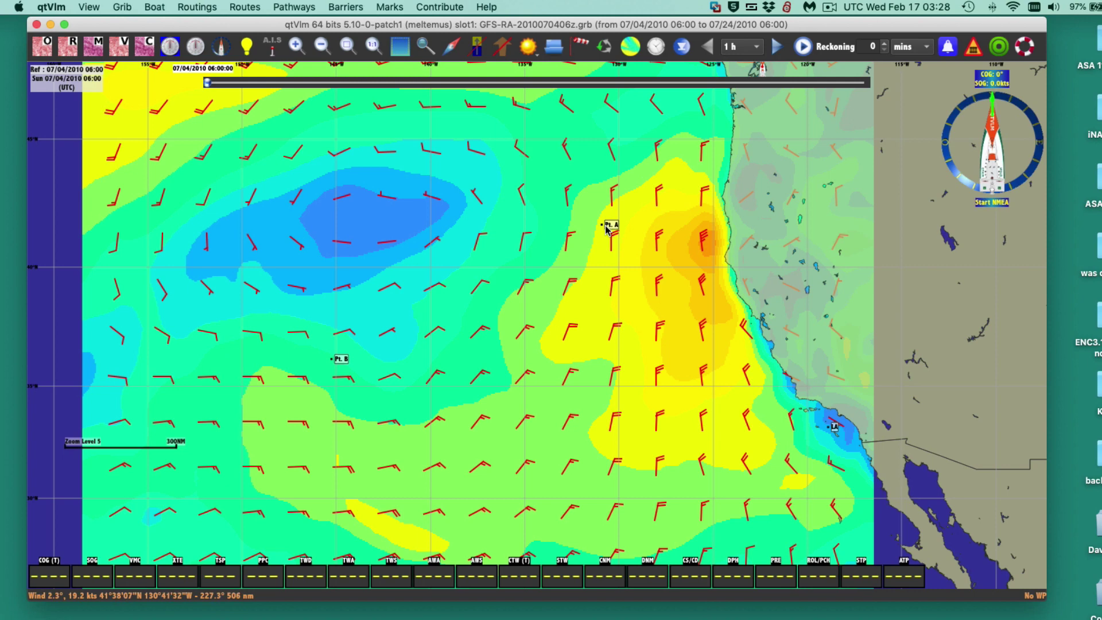
mouse_move(607, 228)
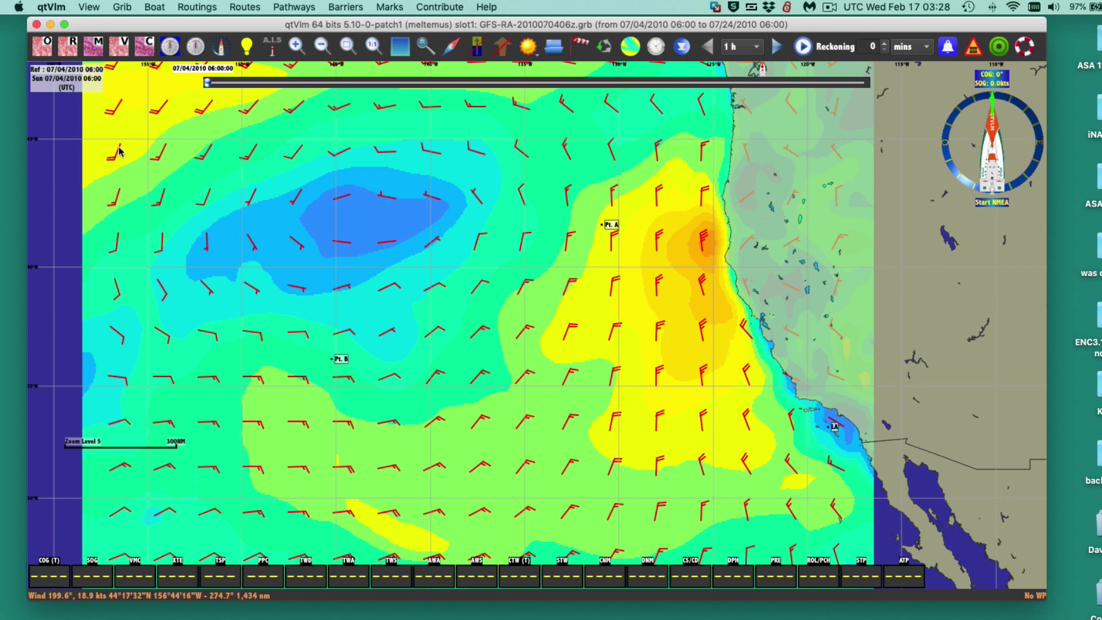
left_click(656, 46)
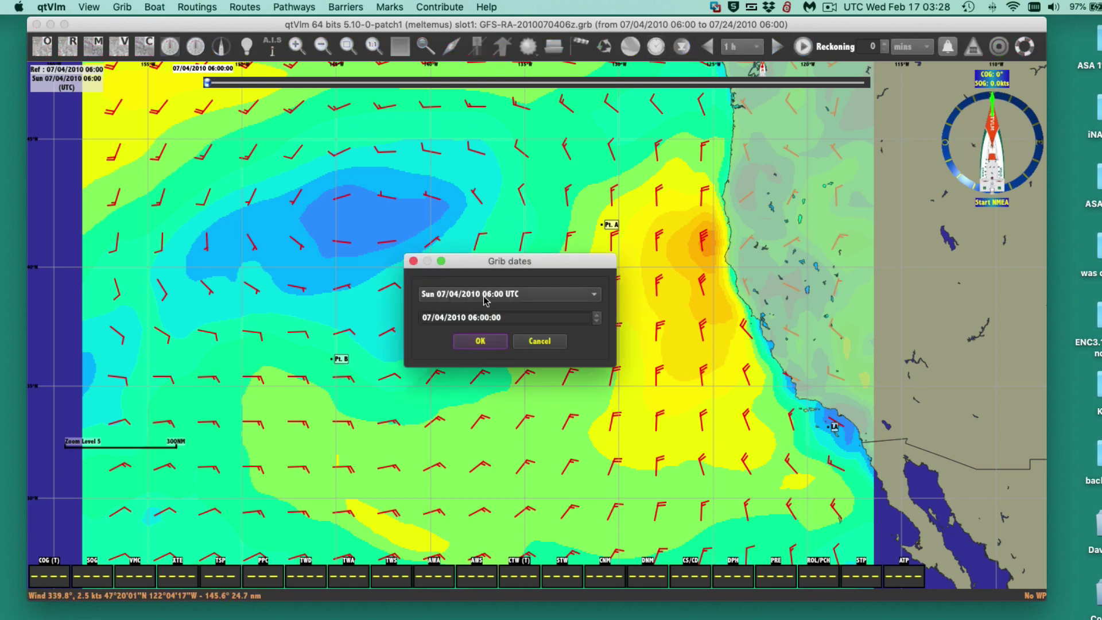
left_click(413, 261)
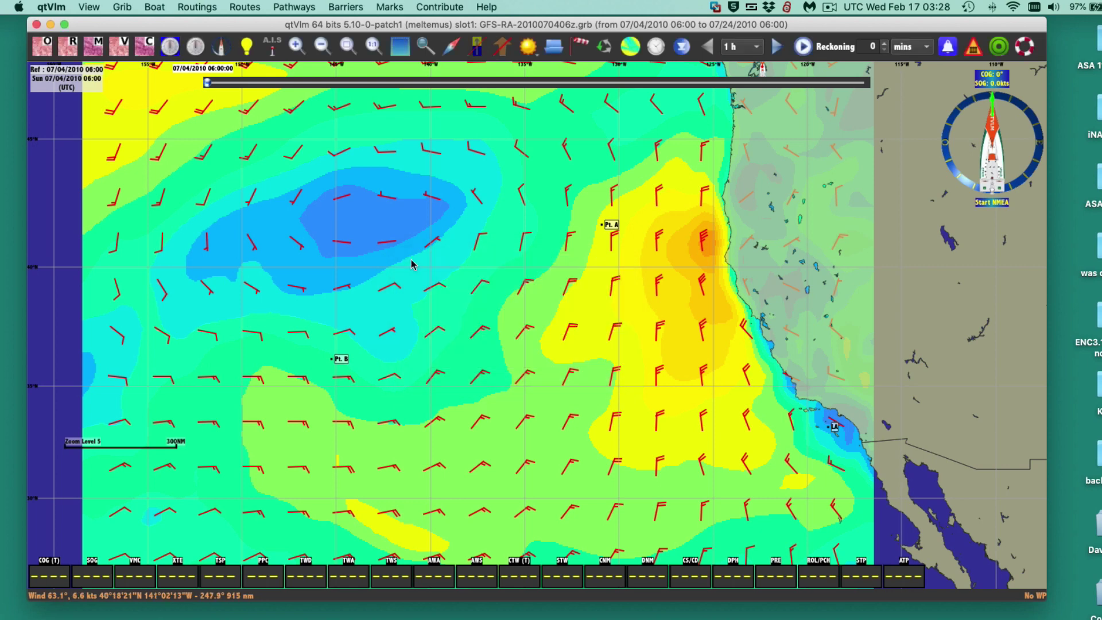
Create a routing from the chart and name it "Pt. A to Pt. B".
right_click(500, 275)
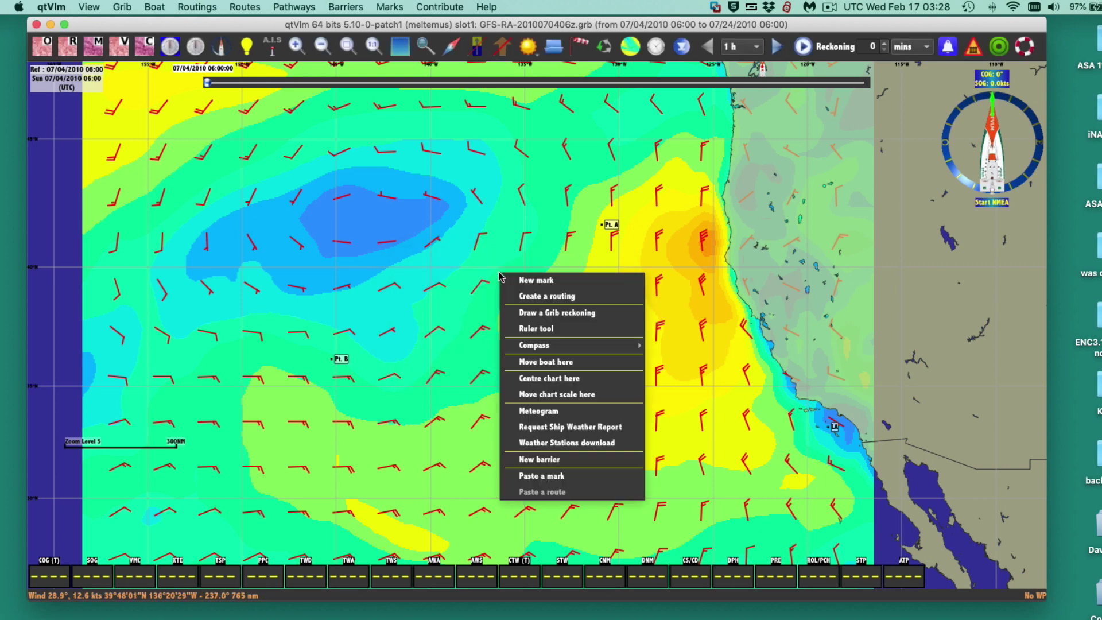
left_click(539, 297)
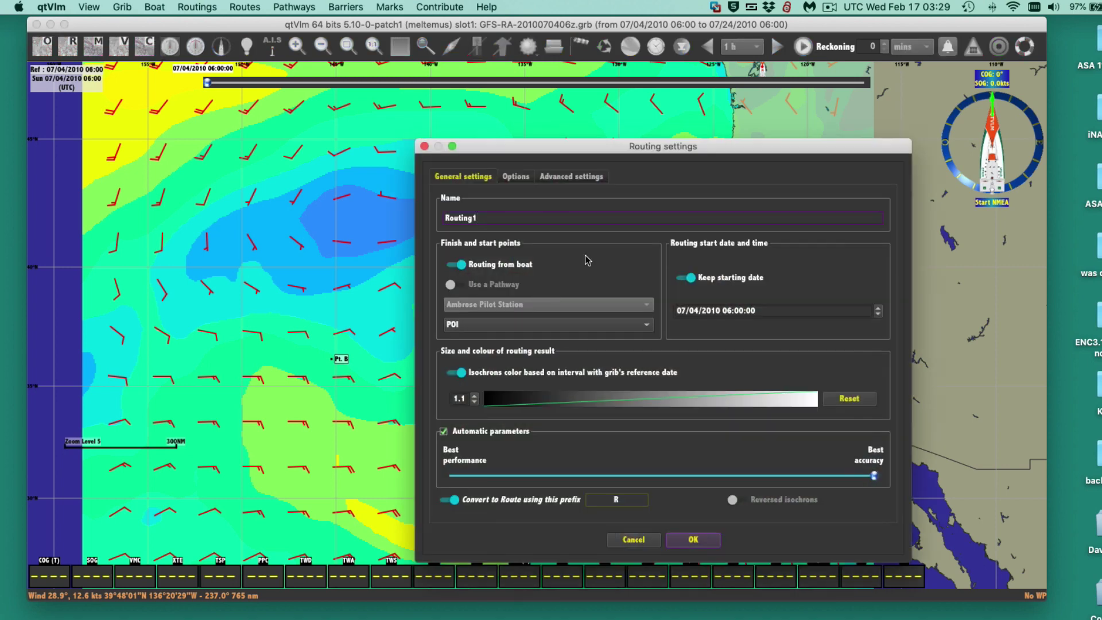
double_click(494, 217)
type("Pt. A to Pt. B")
Turn off routing from the boat and set the routing to start at Pt. A and finish at Pt. B.
left_click(458, 268)
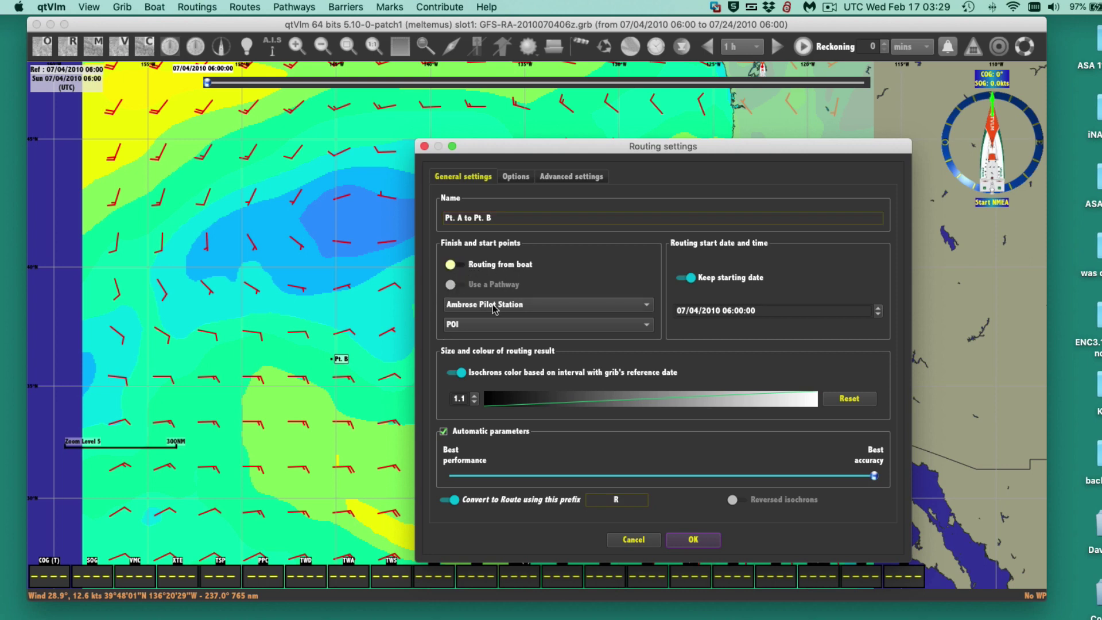
left_click(522, 309)
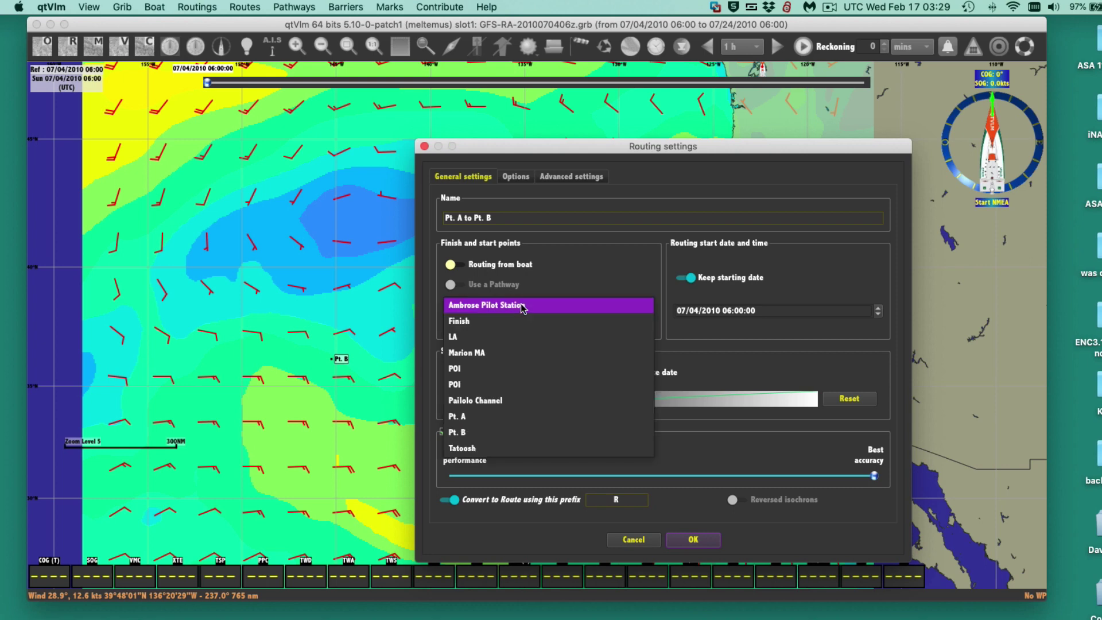
left_click(459, 416)
left_click(471, 335)
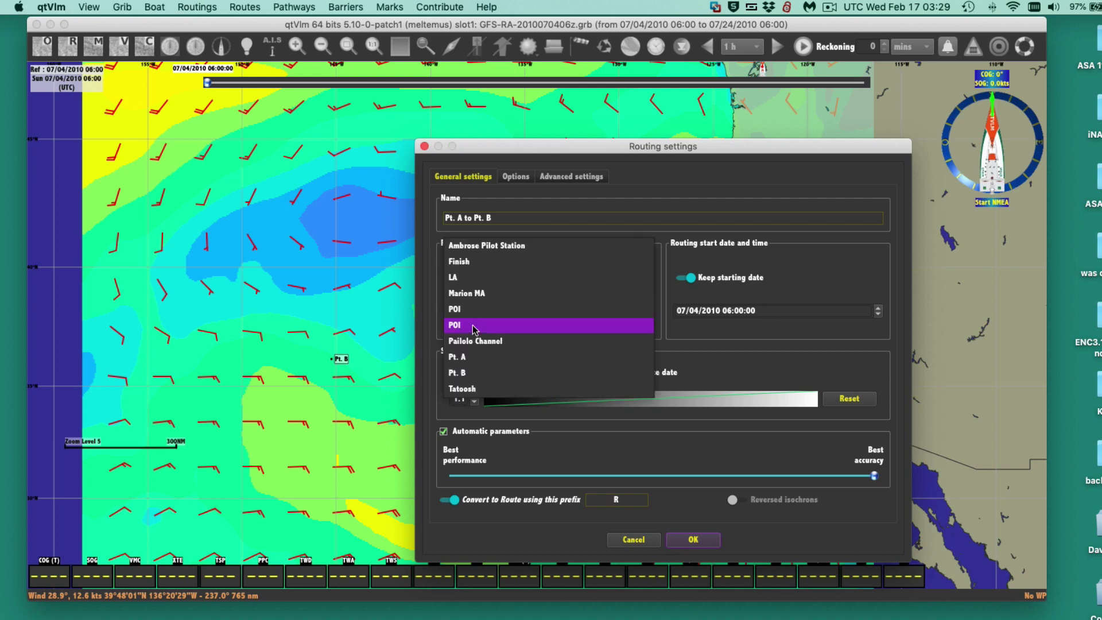
left_click(460, 373)
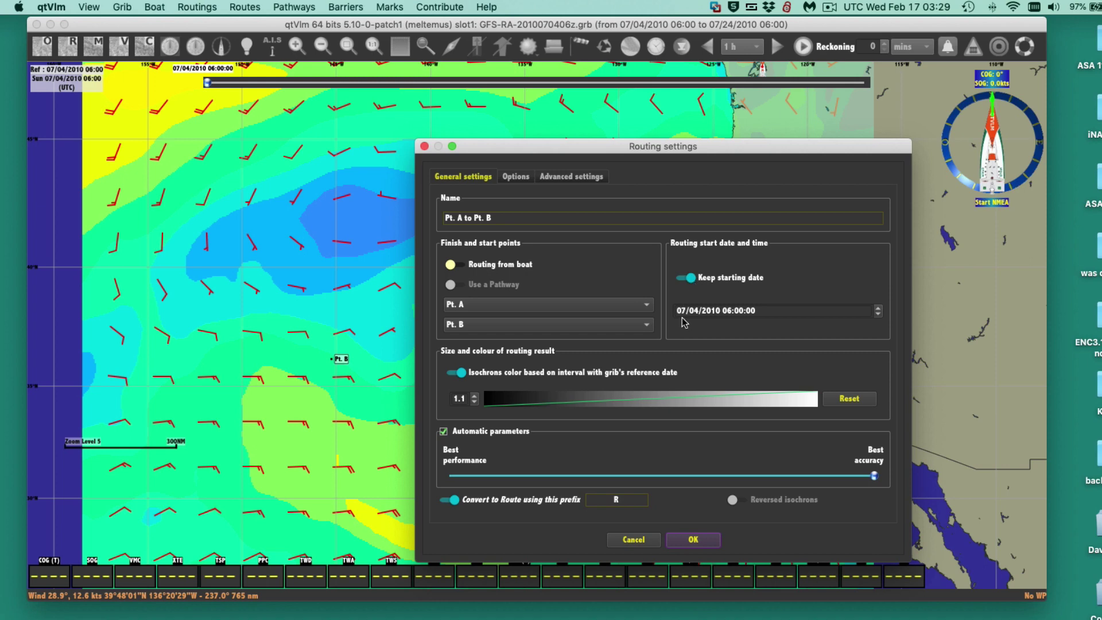
Keep the 07/04/2010 06:00:00 start time, run the routing calculation and dismiss the arrival summary.
mouse_move(677, 311)
left_mouse_down()
mouse_move(778, 312)
mouse_move(677, 311)
left_mouse_up()
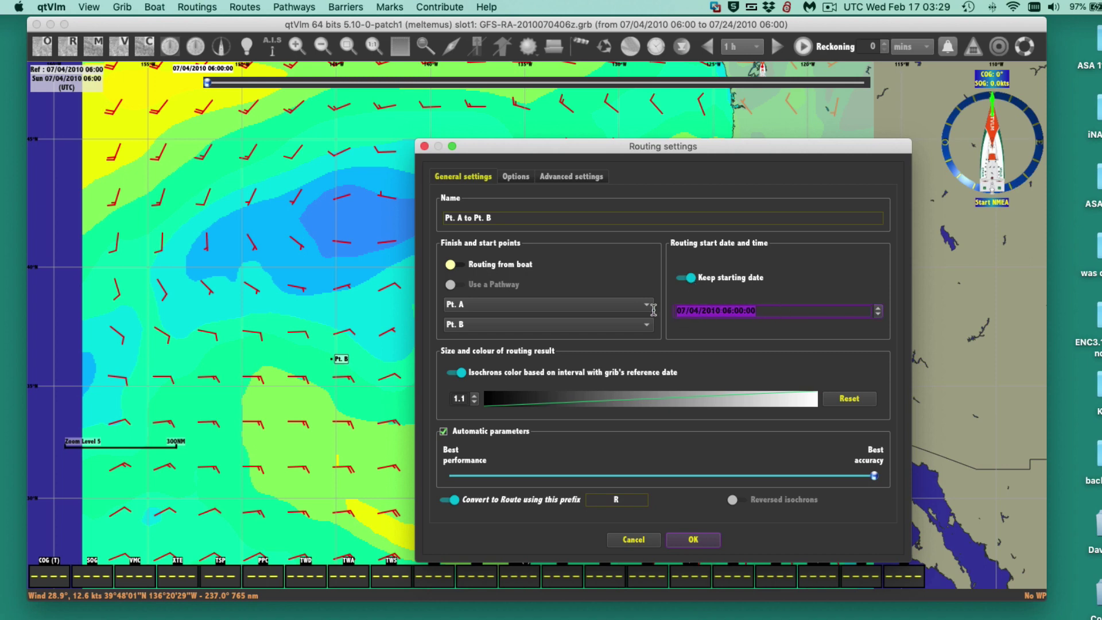
left_click(776, 315)
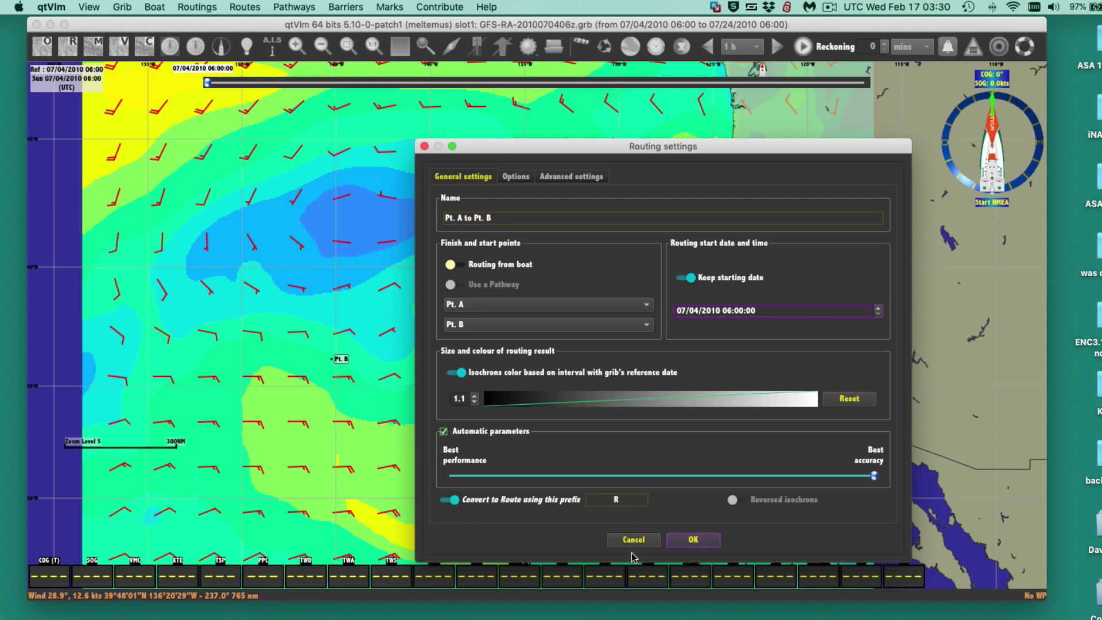
left_click(692, 540)
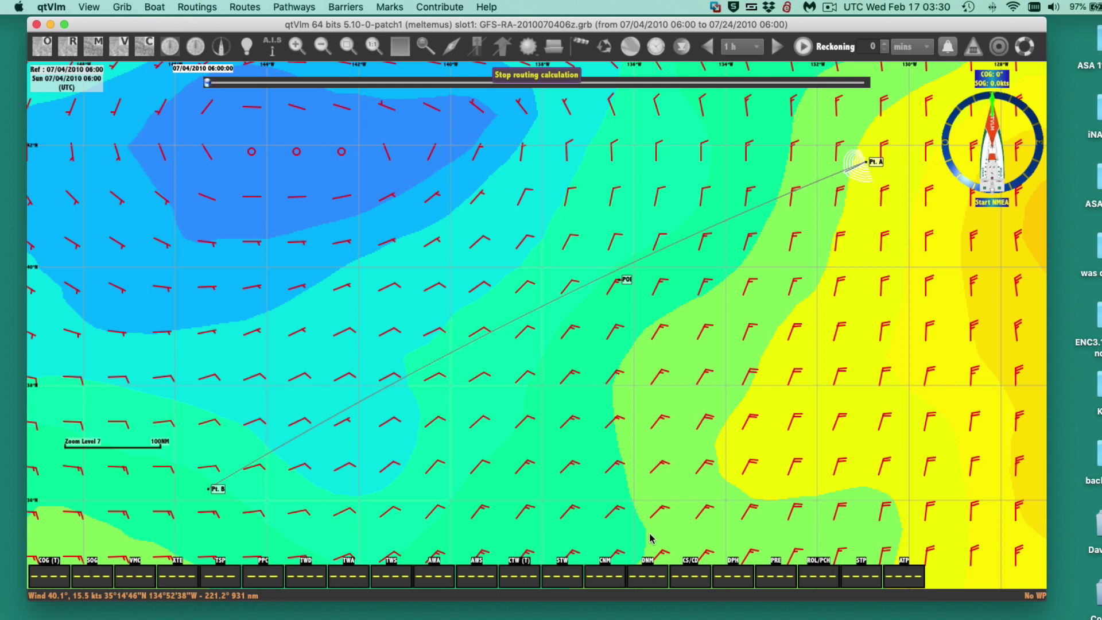
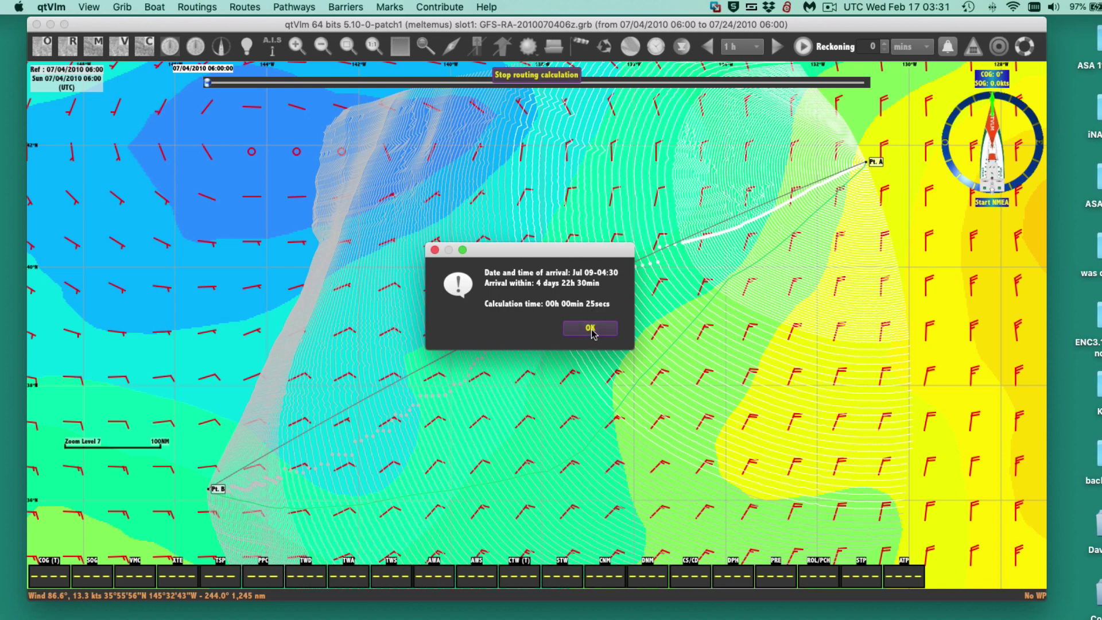
left_click(592, 330)
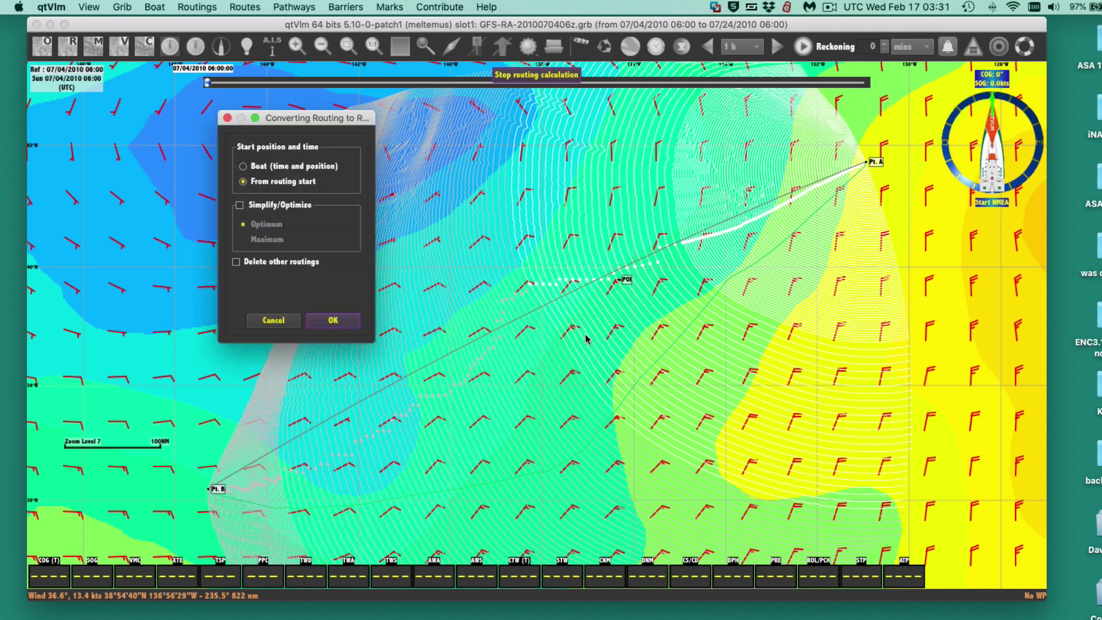
Convert the routing to a route from the routing start with Maximum simplification, and close the result without further optimization.
left_click_drag(318, 119, 743, 165)
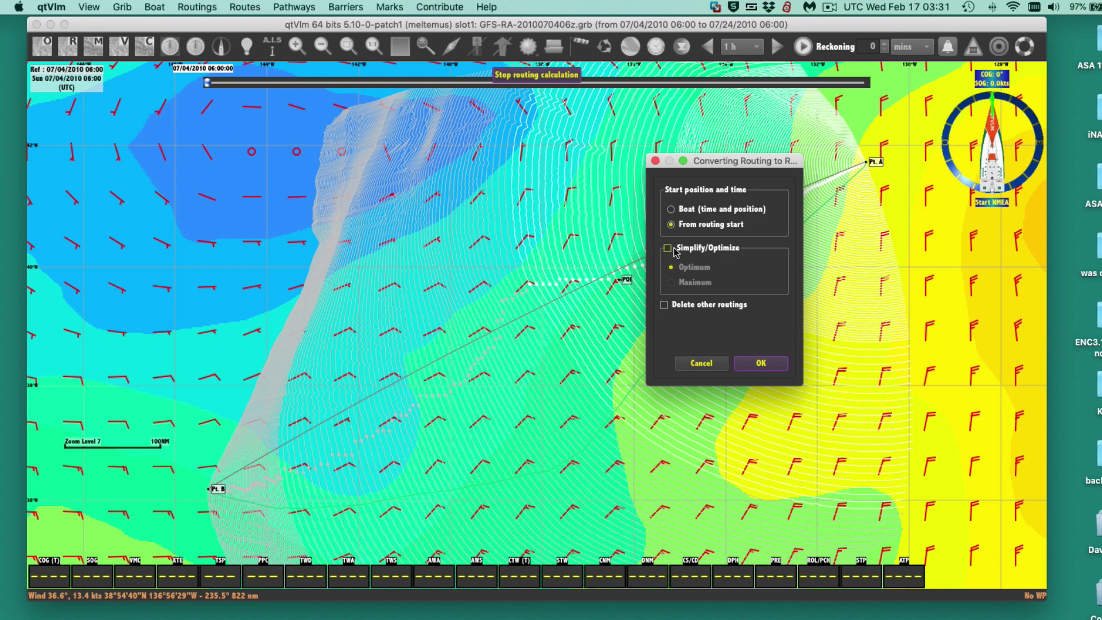
left_click(667, 251)
left_click(671, 282)
left_click(754, 364)
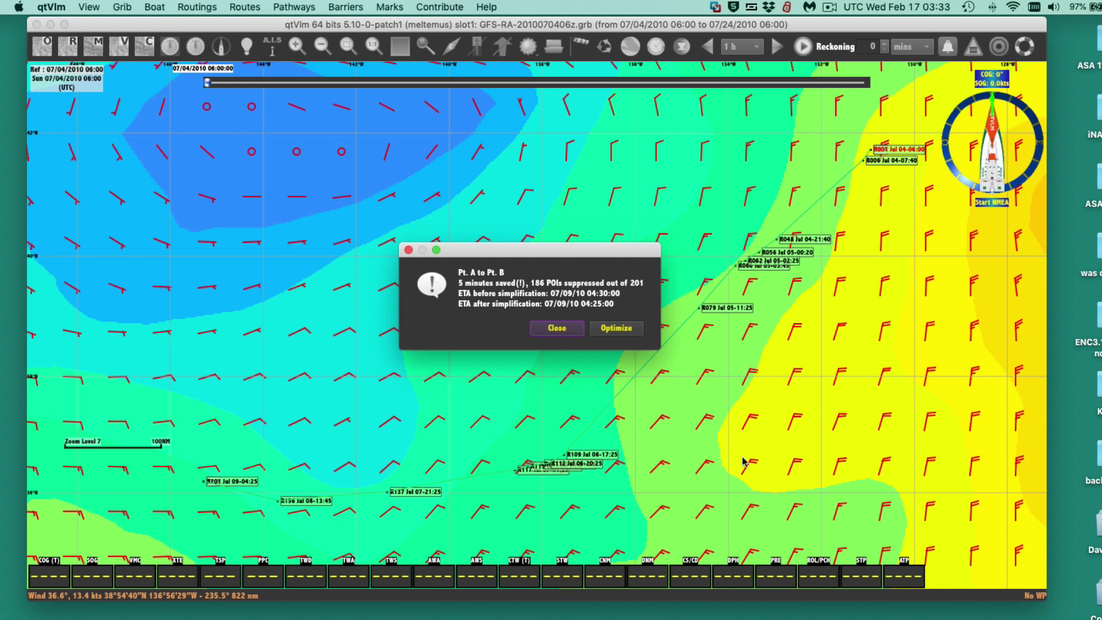
left_click(557, 329)
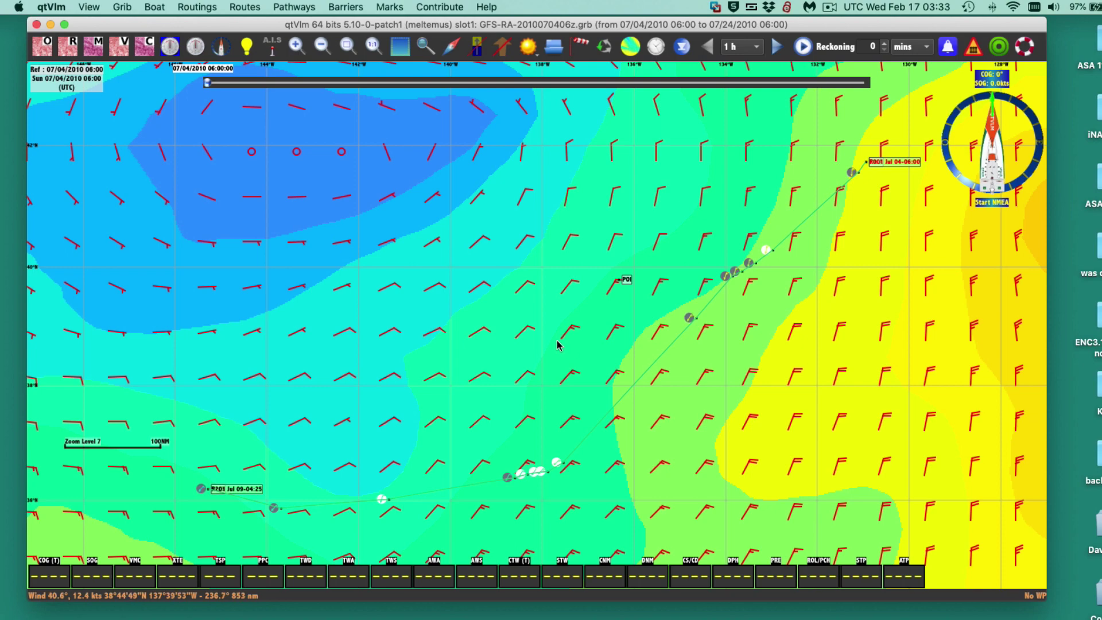
scroll(558, 345, "down", 1)
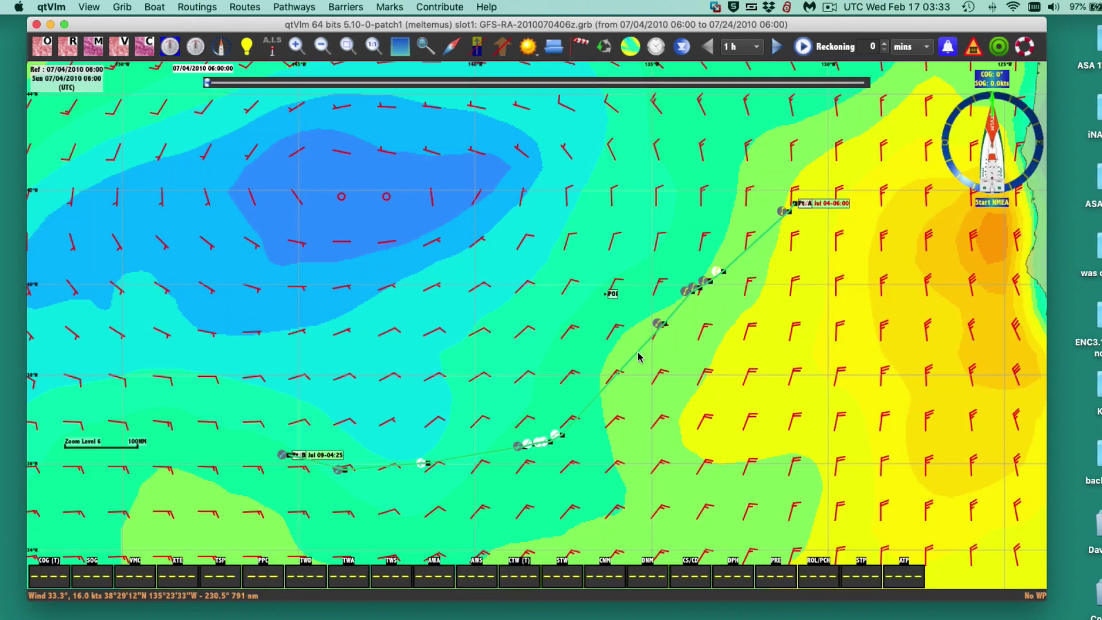
scroll(475, 299, "down", 1)
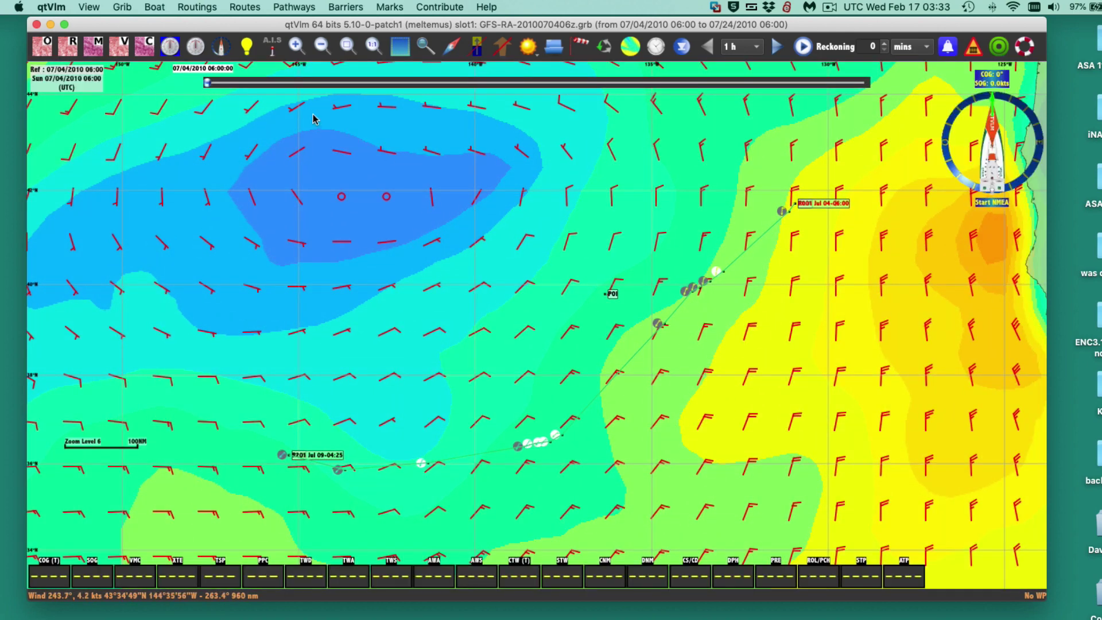
left_click(196, 9)
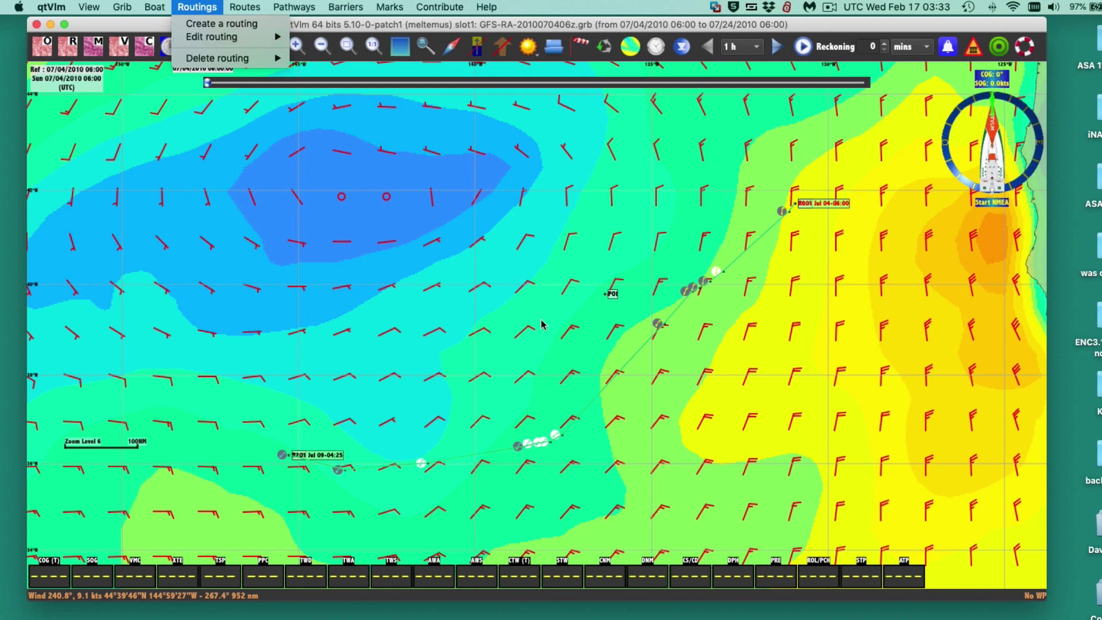
left_click(523, 327)
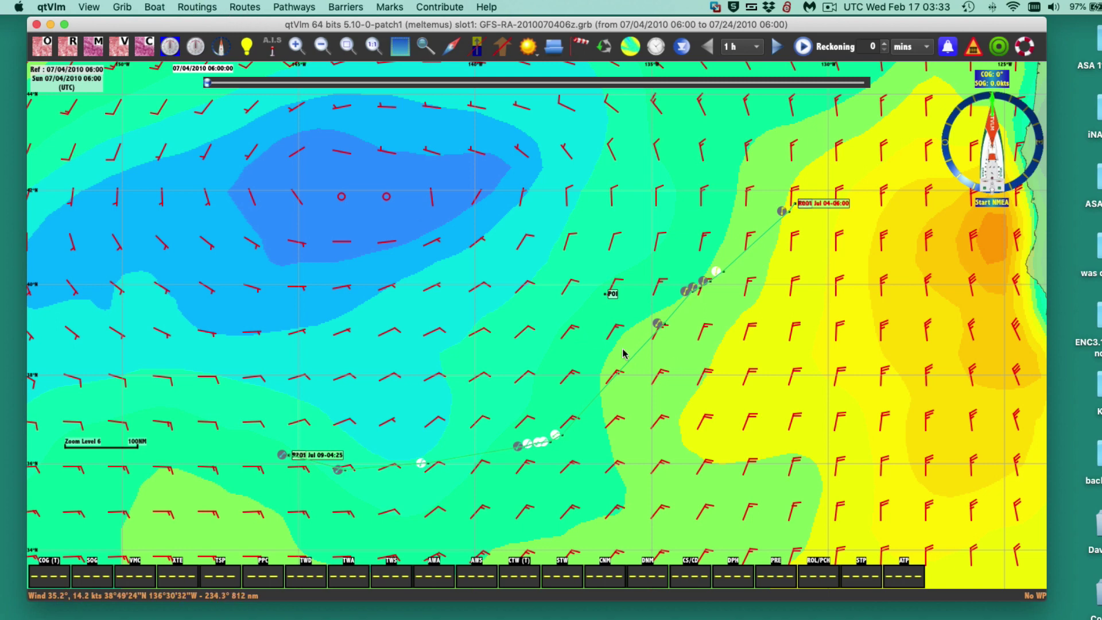
Open the settings of the route Pt. A to Pt. B and examine its logbook of wind, course and speed at 30-minute intervals.
left_click(243, 6)
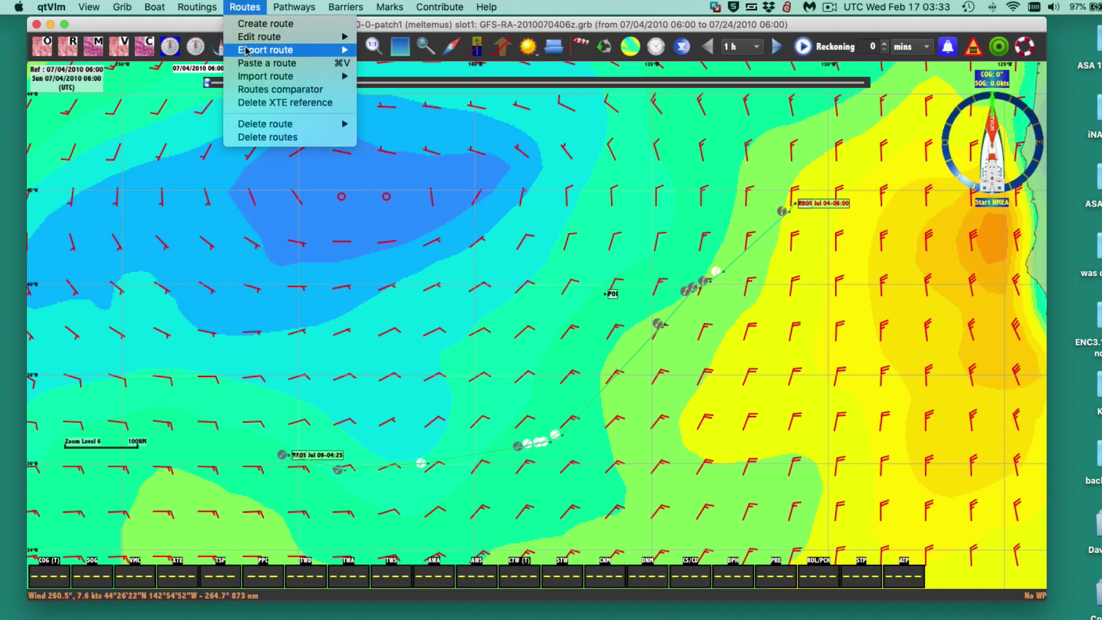
mouse_move(254, 38)
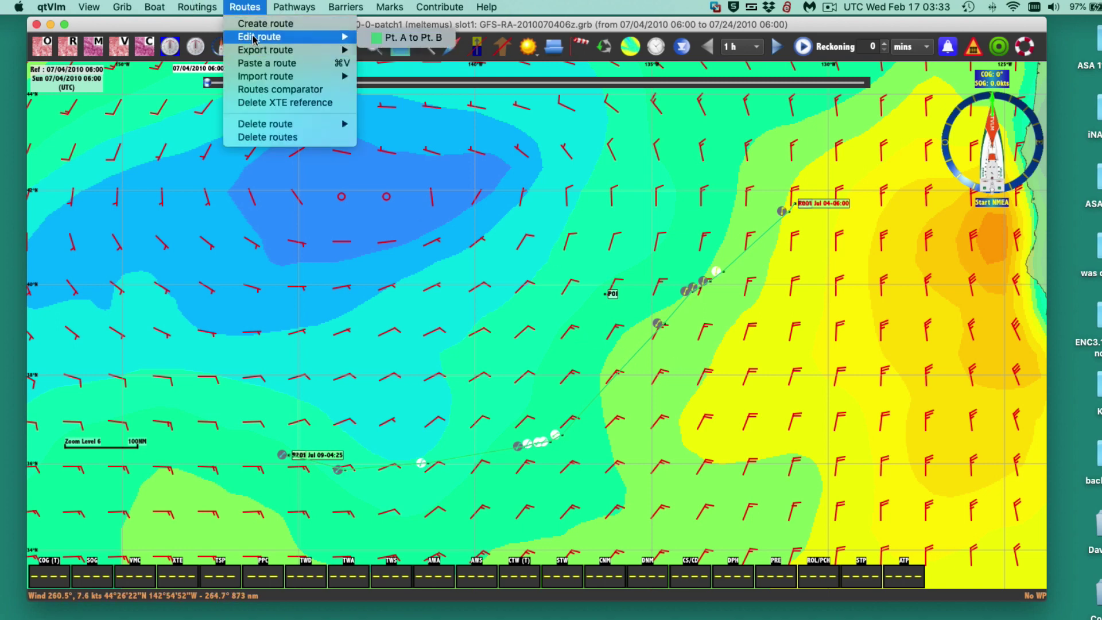
left_click(429, 38)
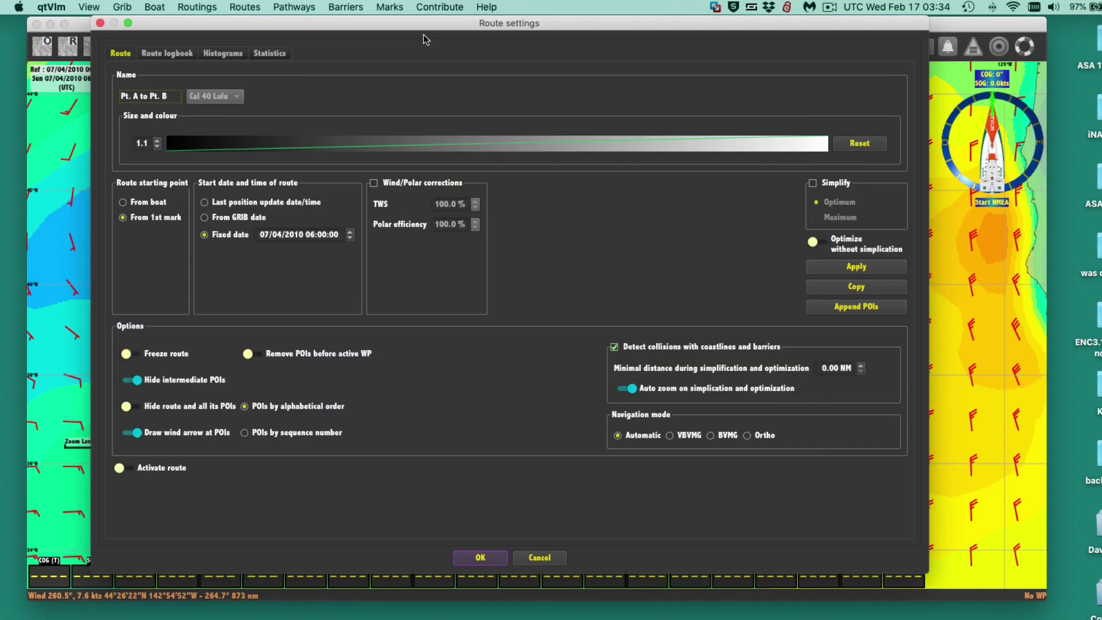
left_click_drag(426, 21, 530, 16)
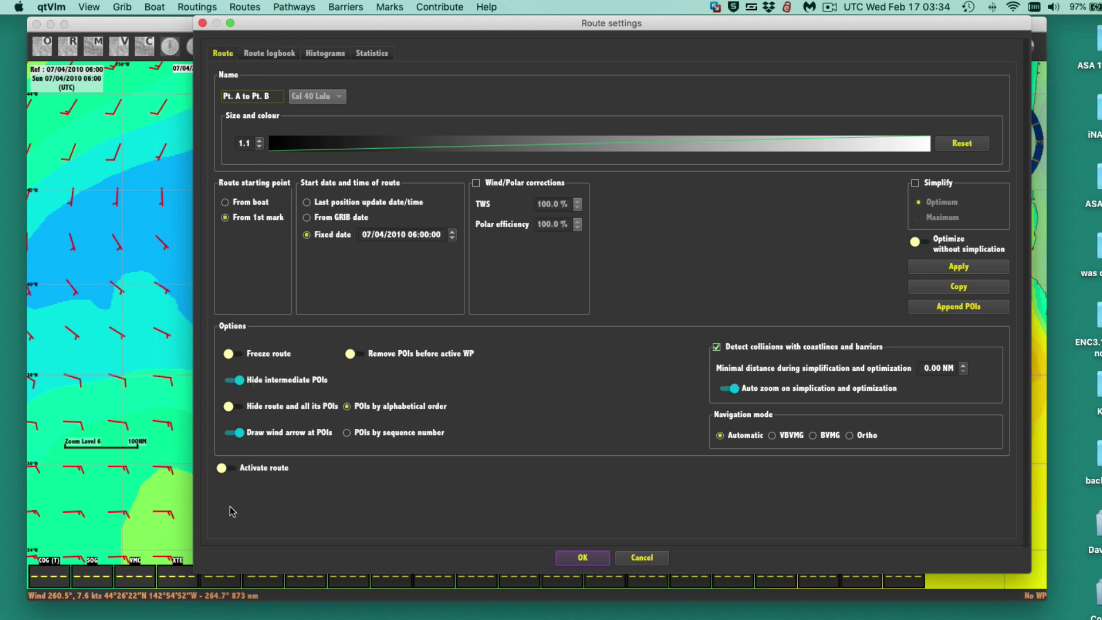
left_click(267, 54)
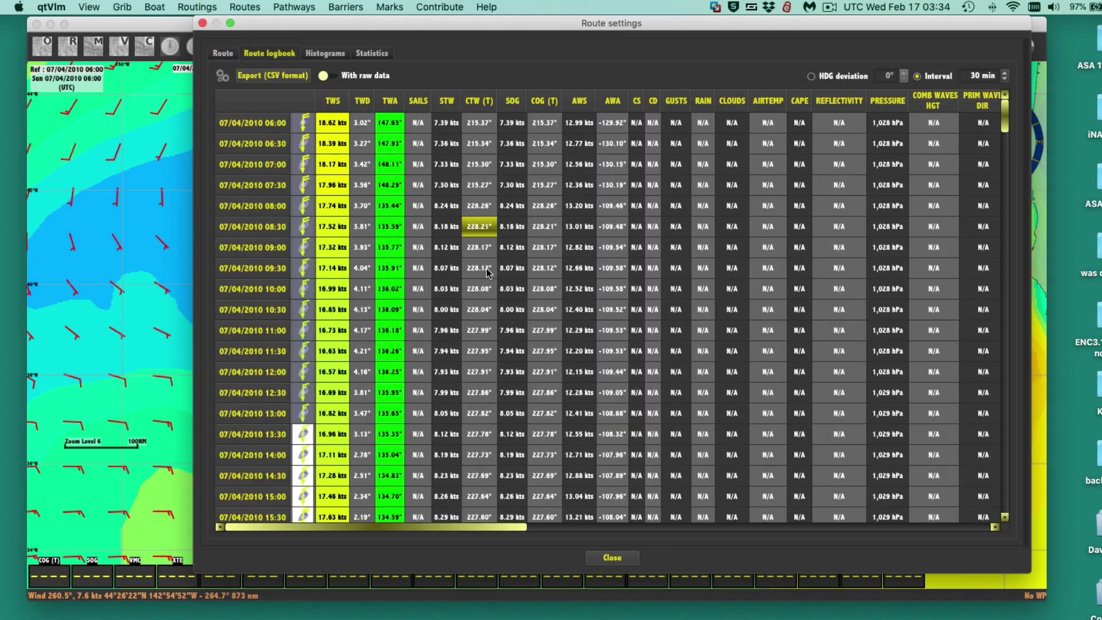
scroll(512, 311, "down", 16)
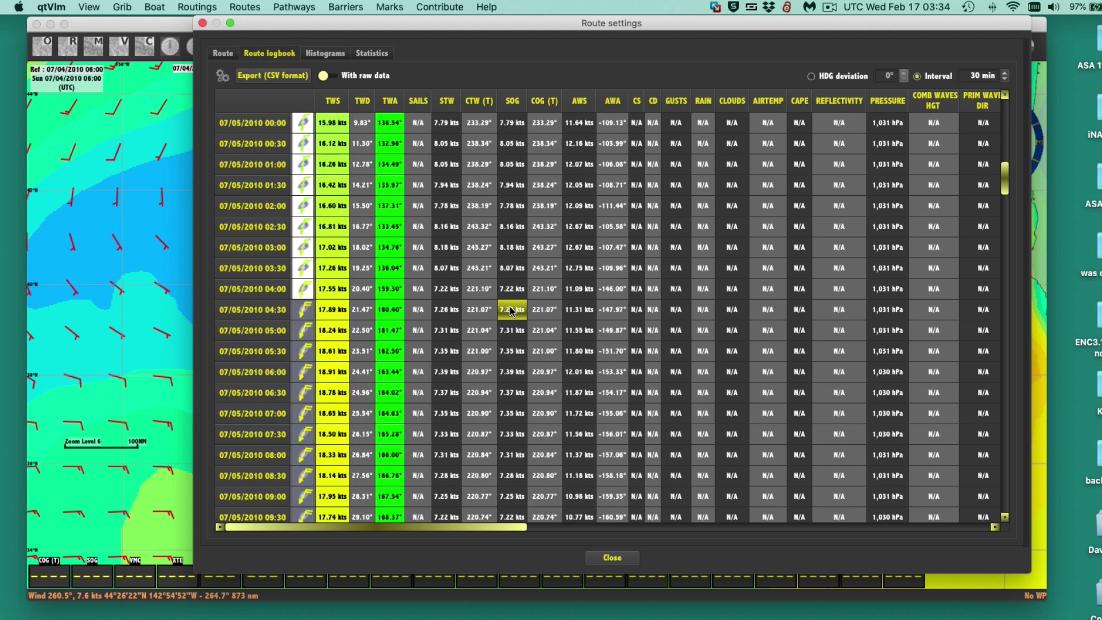
scroll(512, 311, "down", 8)
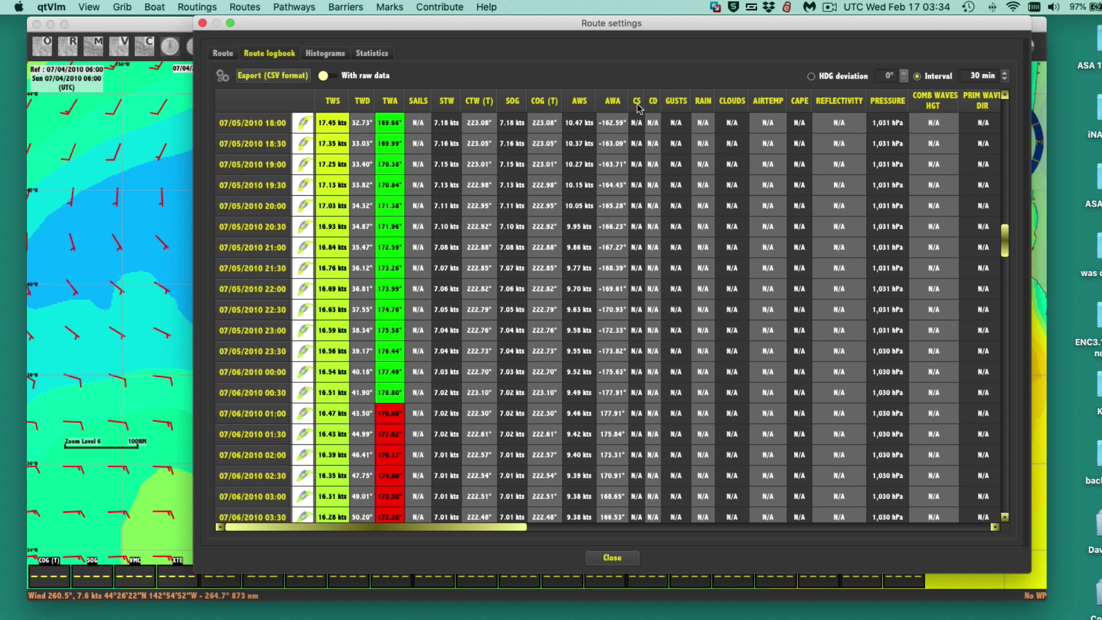
left_click(622, 296)
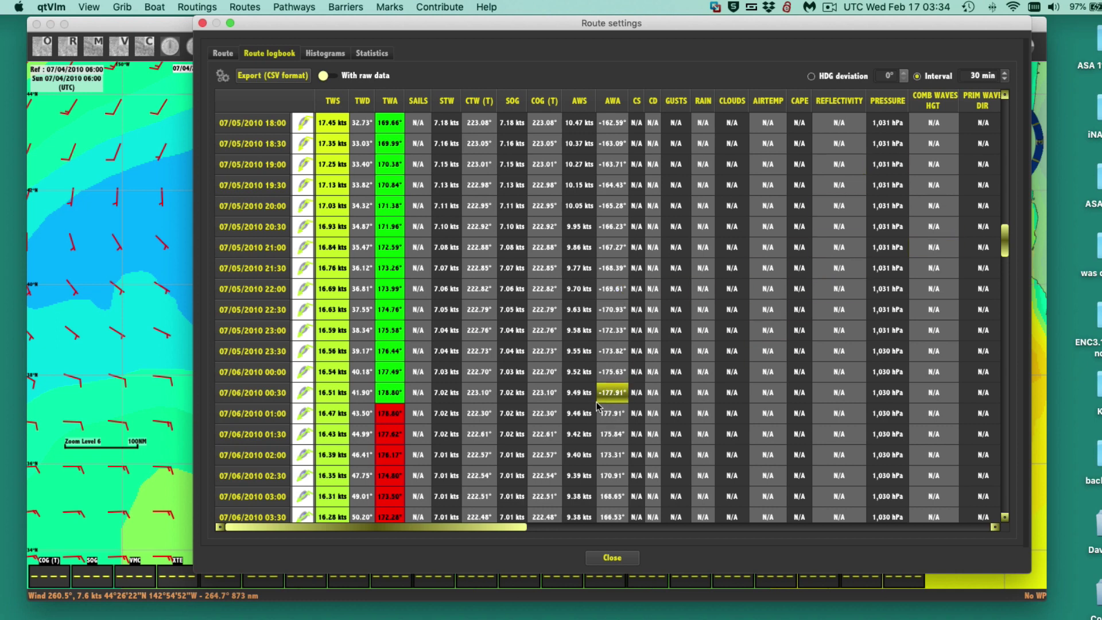
left_click_drag(511, 528, 396, 519)
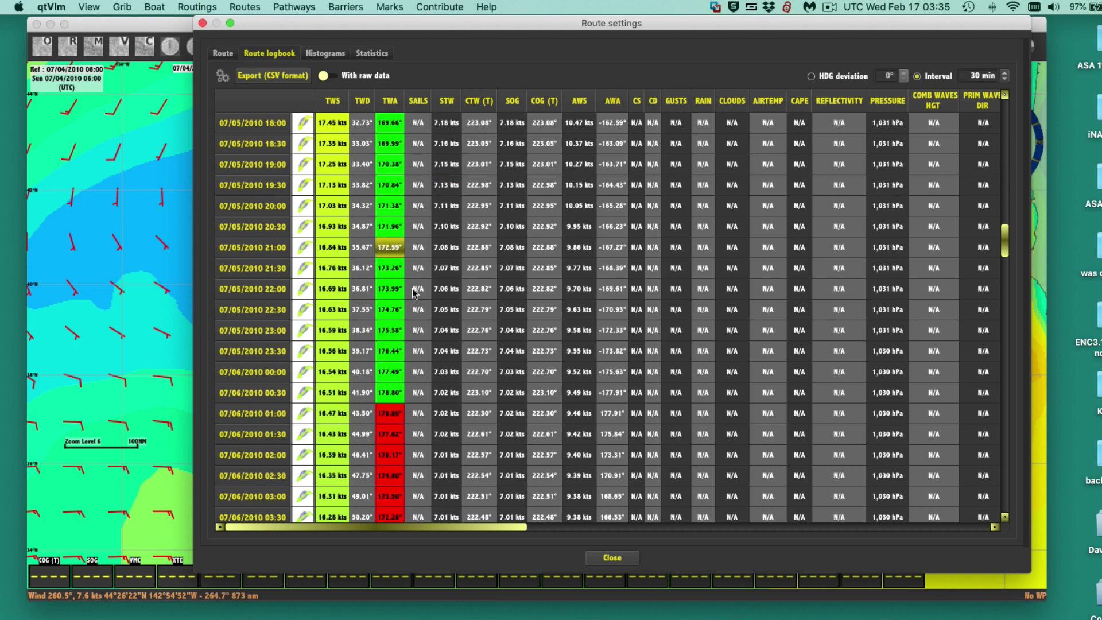
Examine the route's histograms for TWS, TWD and SOG.
left_click(331, 55)
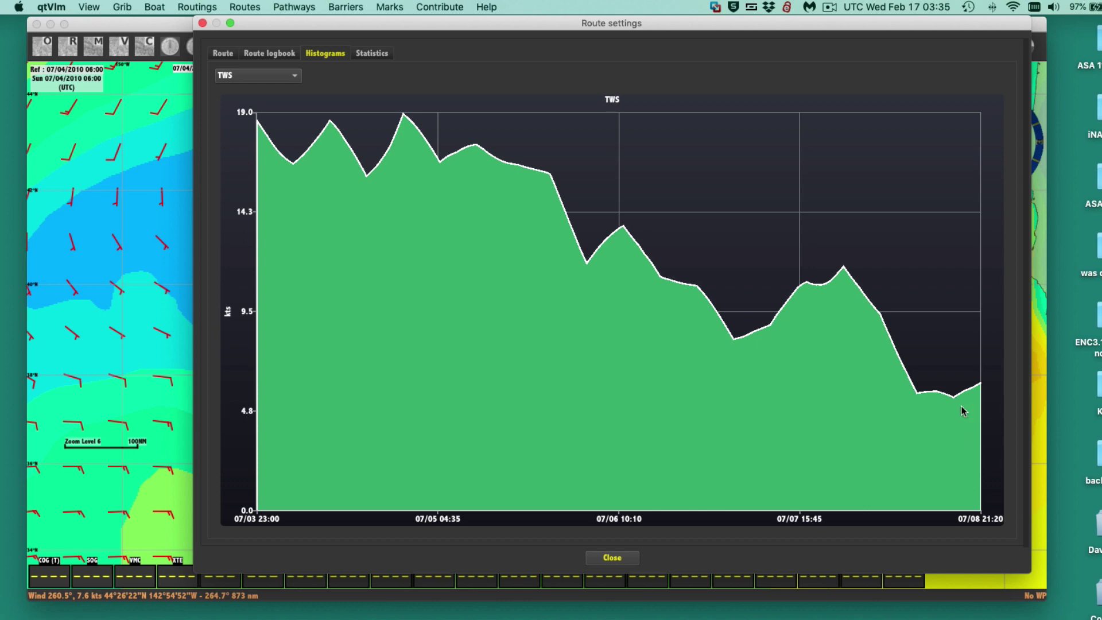
left_click(257, 78)
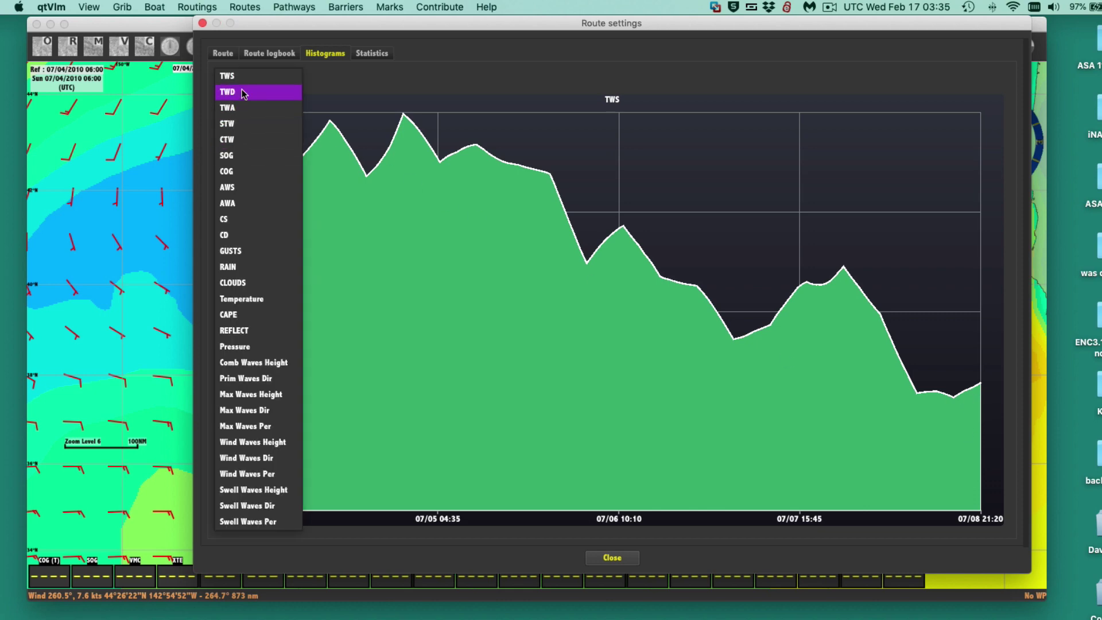
left_click(243, 93)
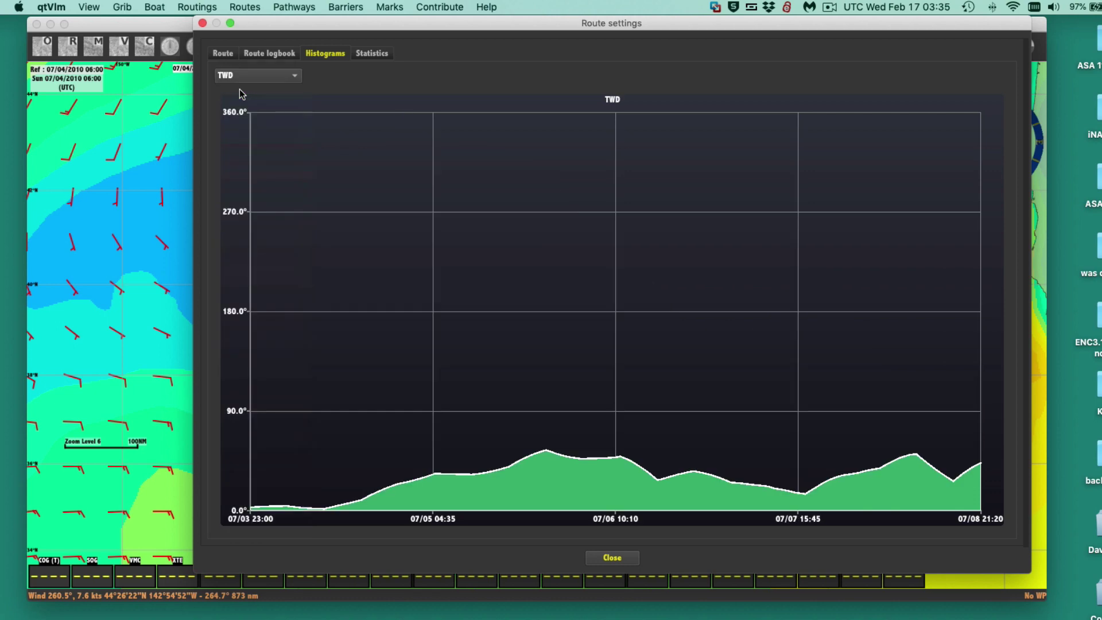
left_click(242, 75)
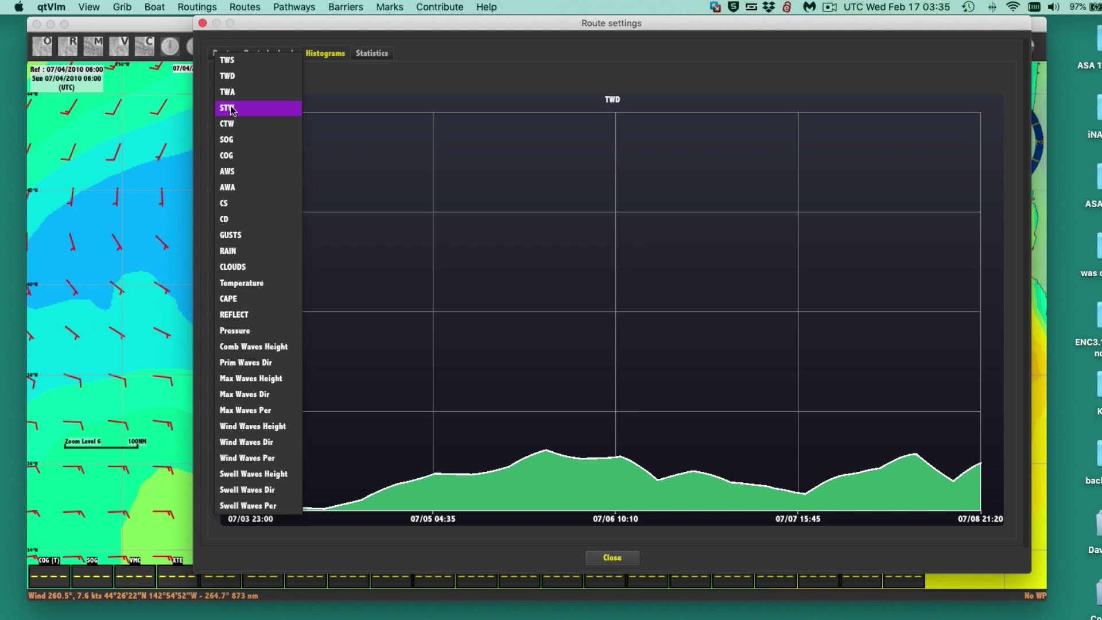
left_click(231, 144)
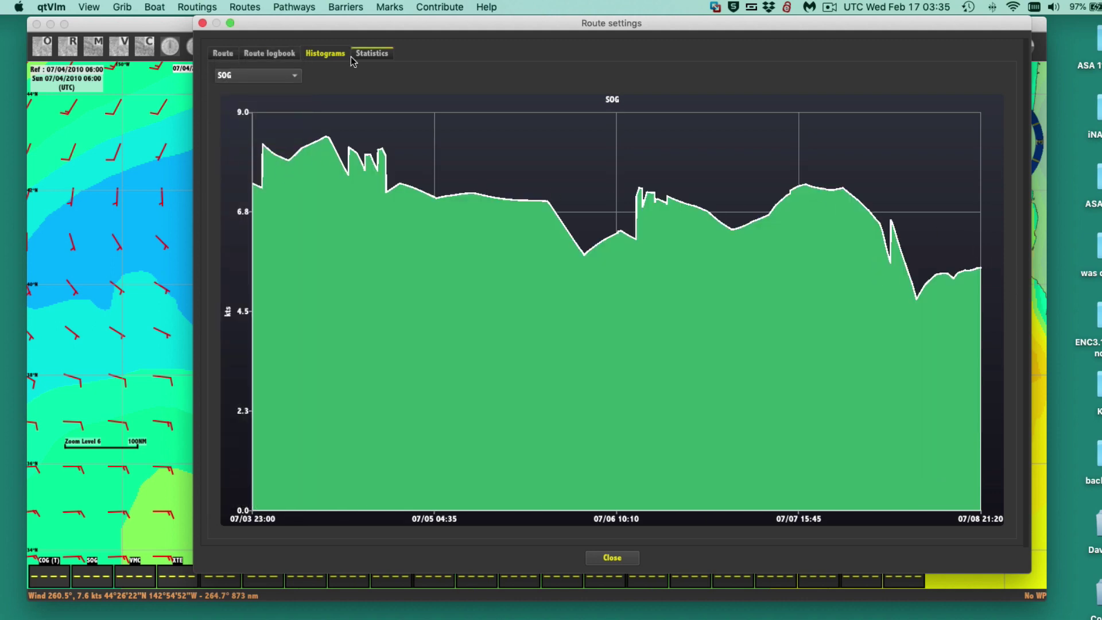
Review the route's statistics, close the route settings and show a wider area around the route.
left_click(371, 55)
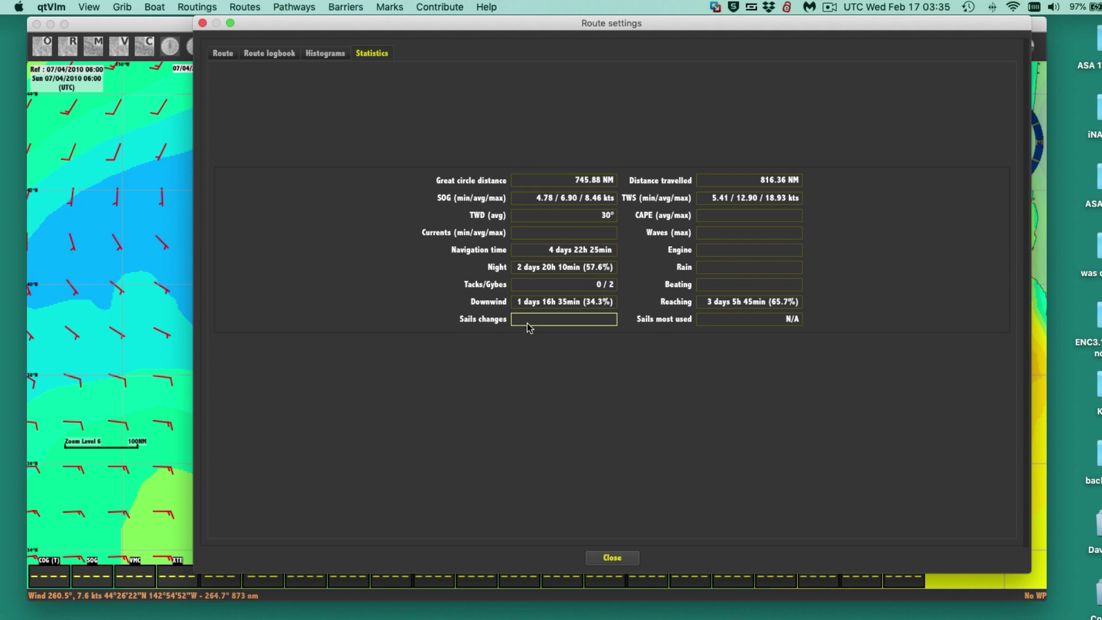
left_click(612, 557)
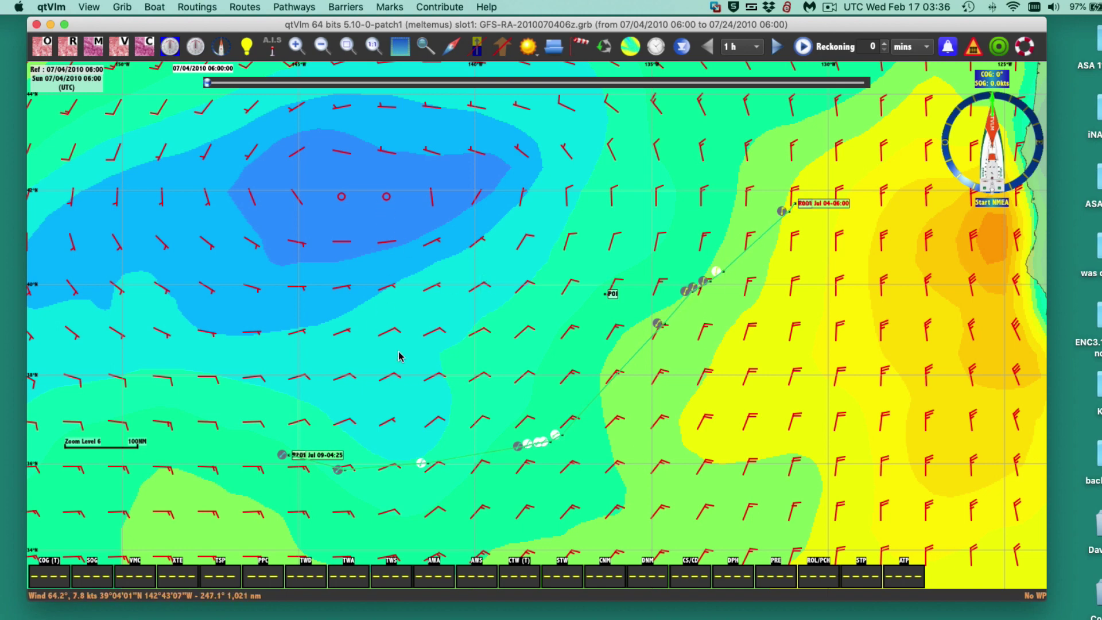
scroll(603, 441, "down", 2)
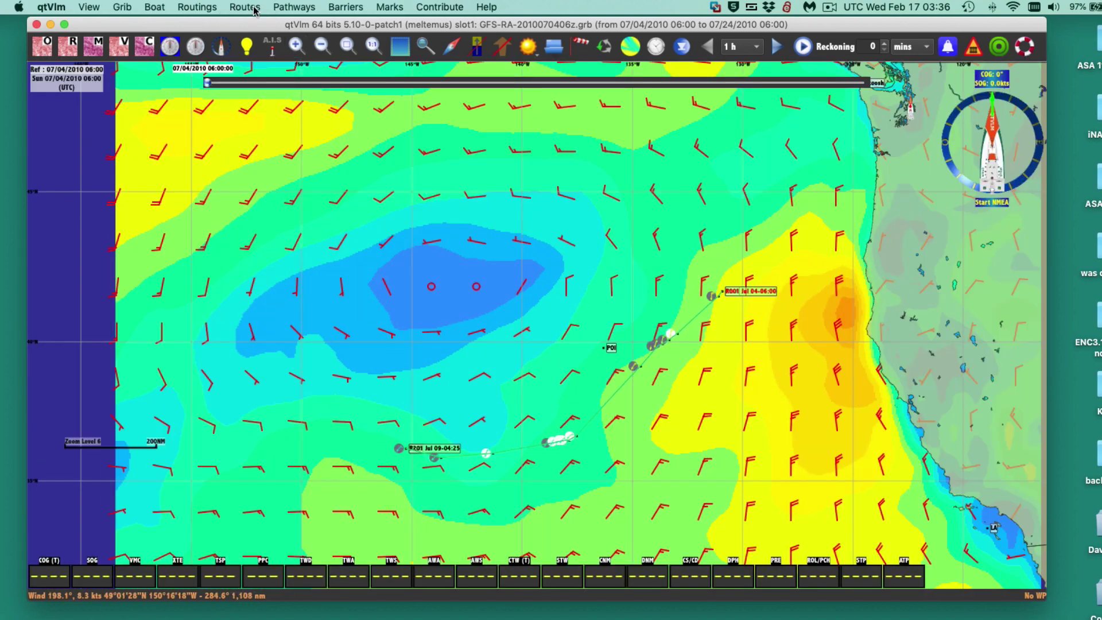
Start exporting the route Pt. A to Pt. B as a GPX file, and cancel without saving.
left_click(245, 8)
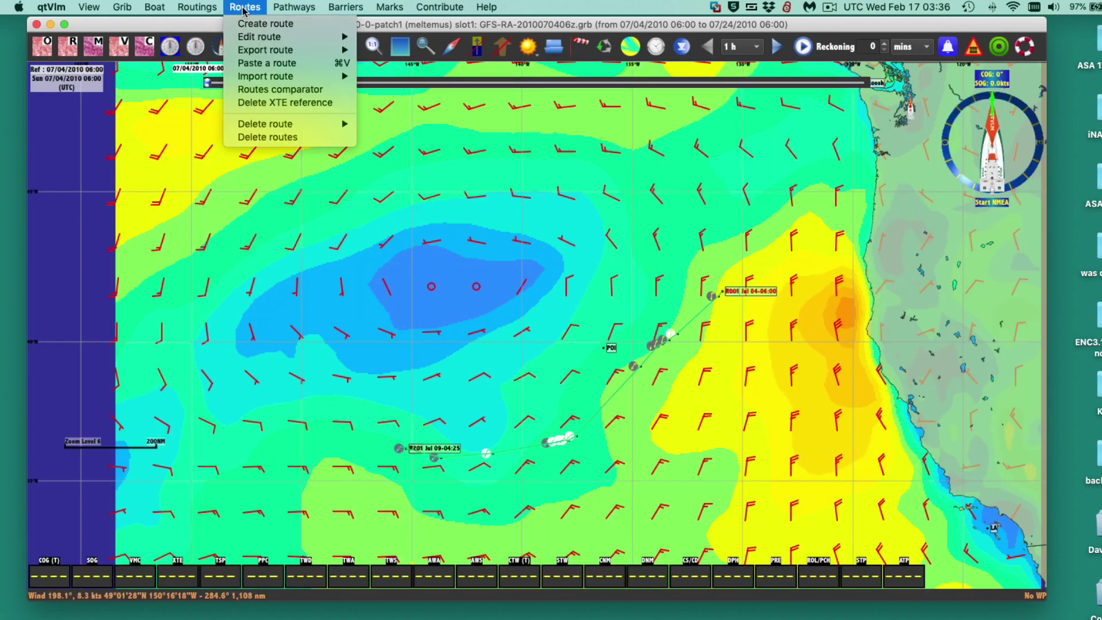
mouse_move(244, 37)
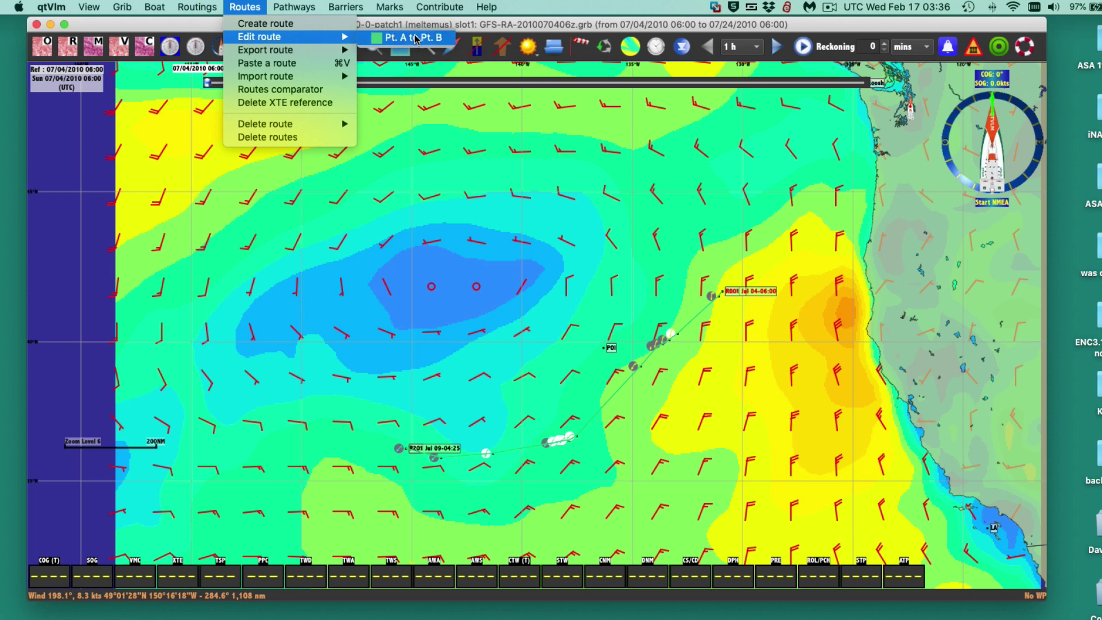
mouse_move(263, 53)
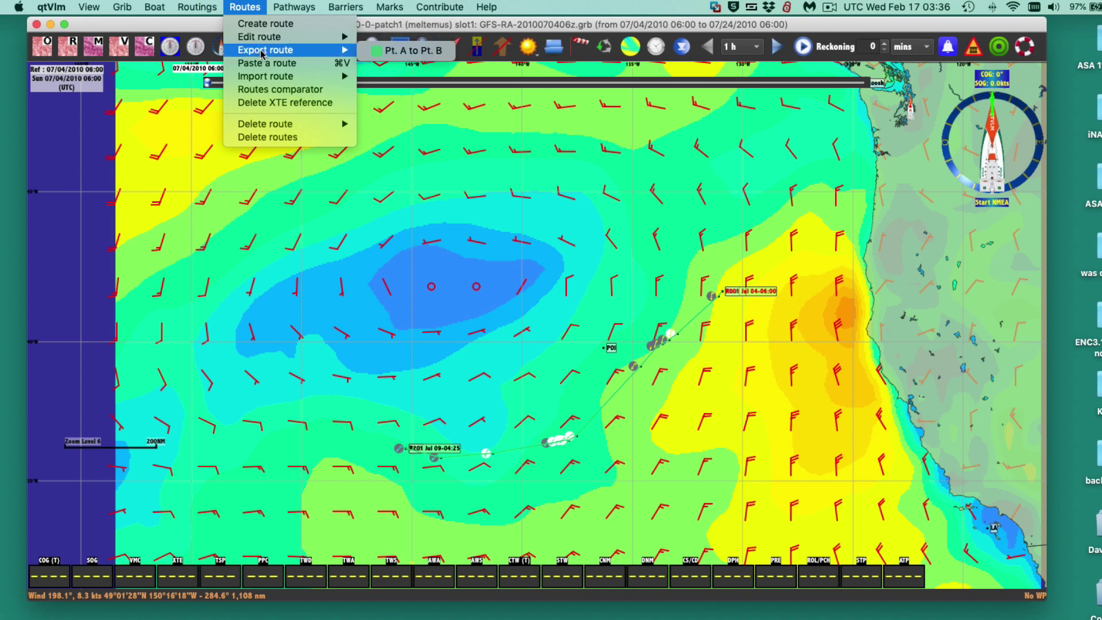
left_click(411, 51)
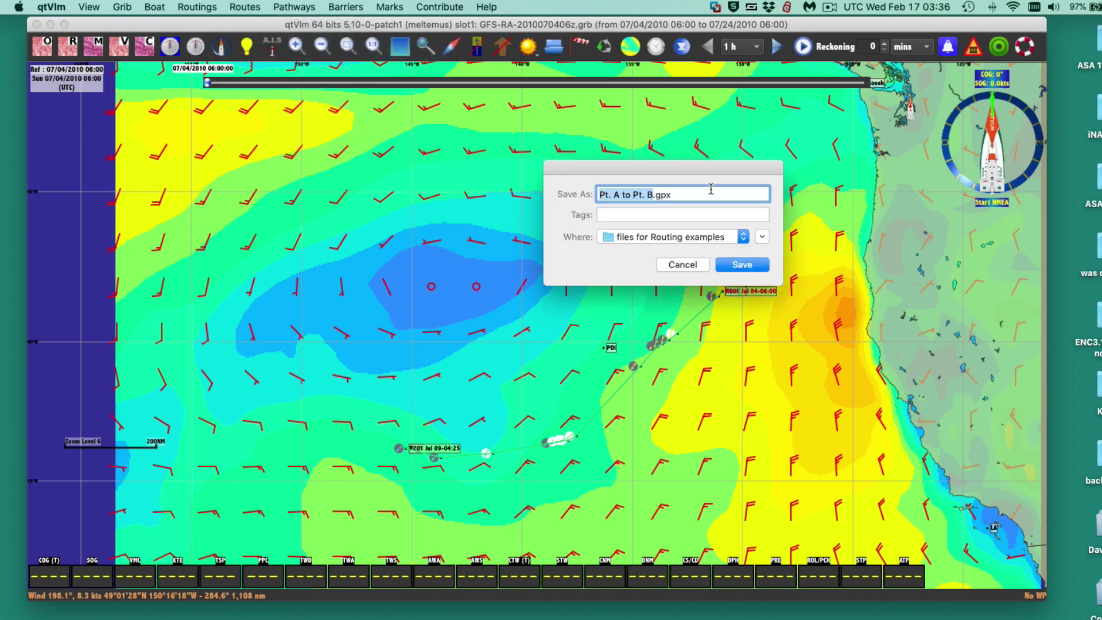
left_click(695, 268)
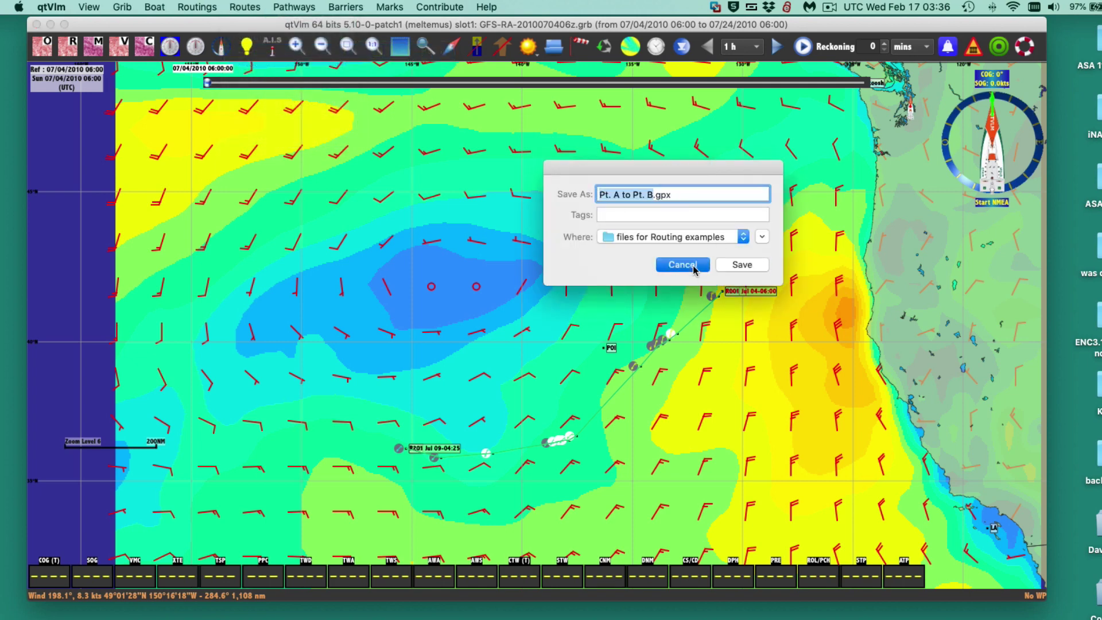
mouse_move(695, 269)
left_mouse_down()
mouse_move(756, 273)
mouse_move(686, 269)
left_mouse_up()
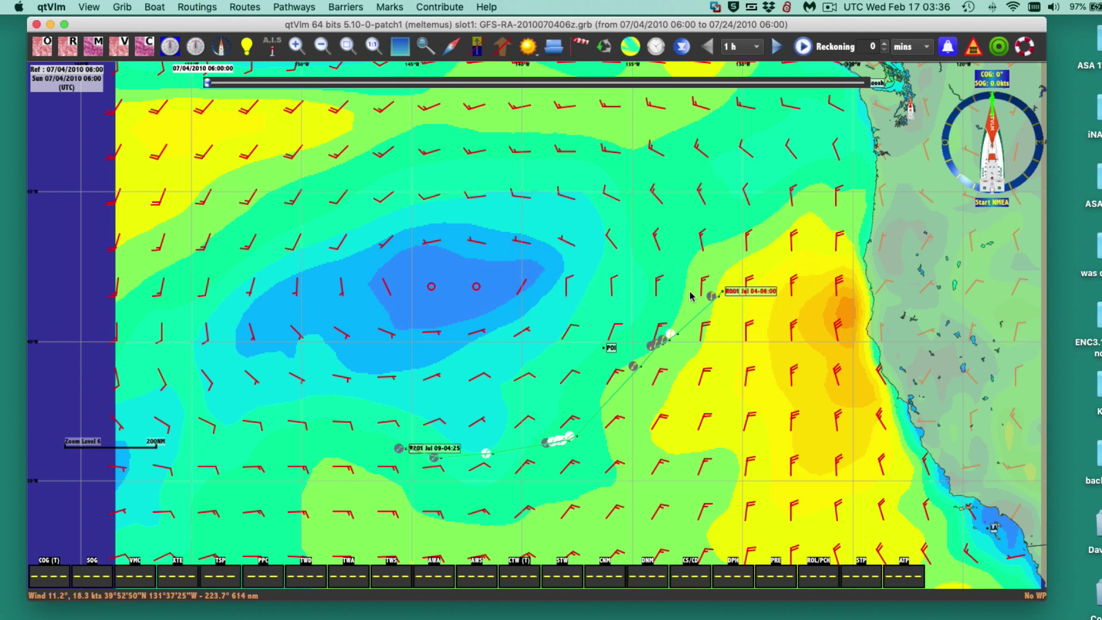
Hide the date panel, compass and instrument displays so the chart with the route fills the window.
mouse_move(673, 337)
key("ctrl+h")
key("ctrl+h")
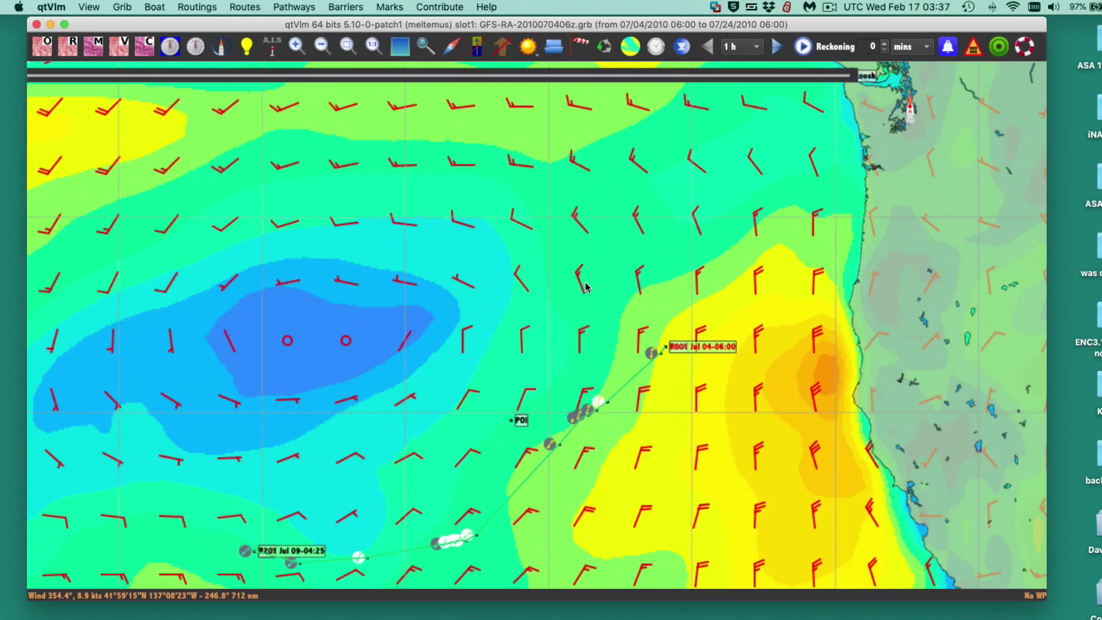